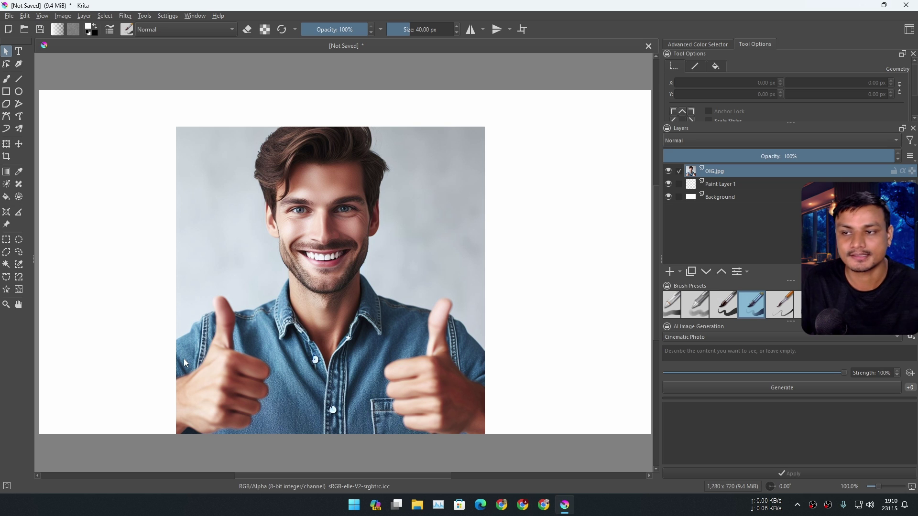
# Generate a fill for the empty top strip, compare the results and apply the second as a layer
pyautogui.hotkey('ctrl', 'r')
pyautogui.moveTo(173, 95); pyautogui.dragTo(487, 138)
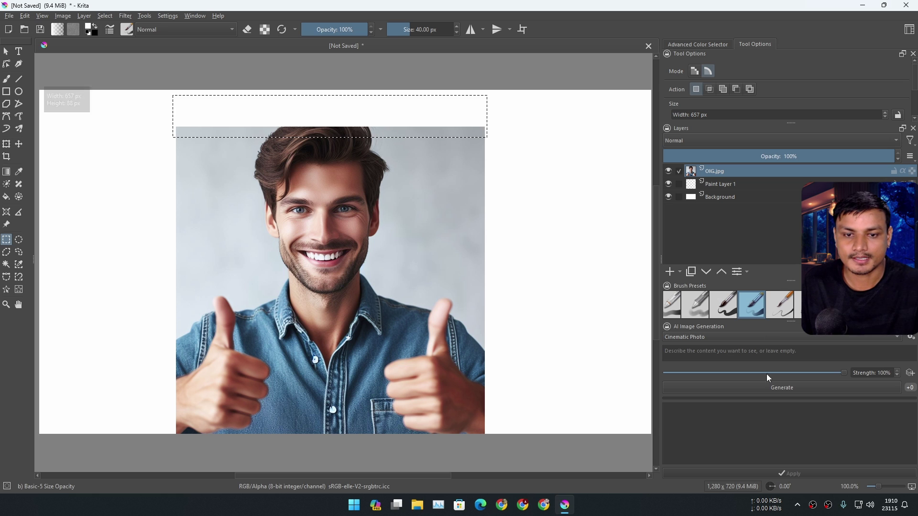
pyautogui.click(775, 388)
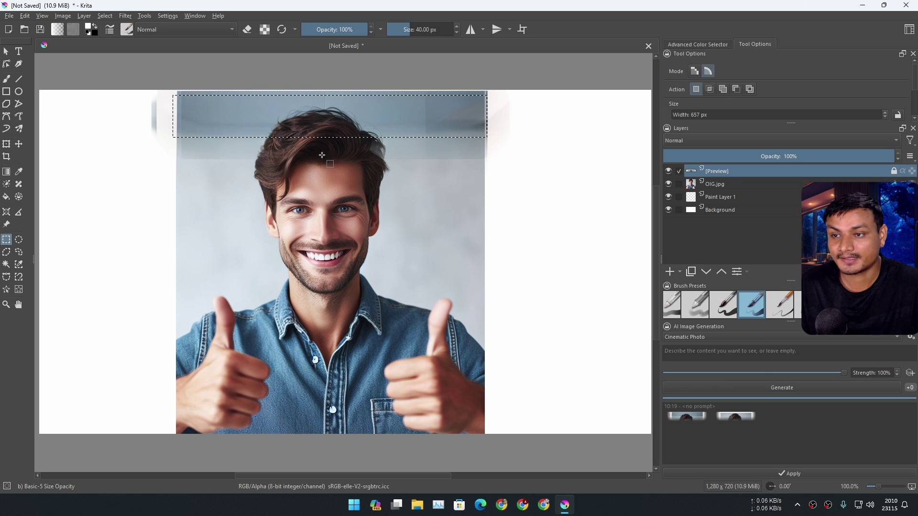
pyautogui.click(687, 418)
pyautogui.click(736, 419)
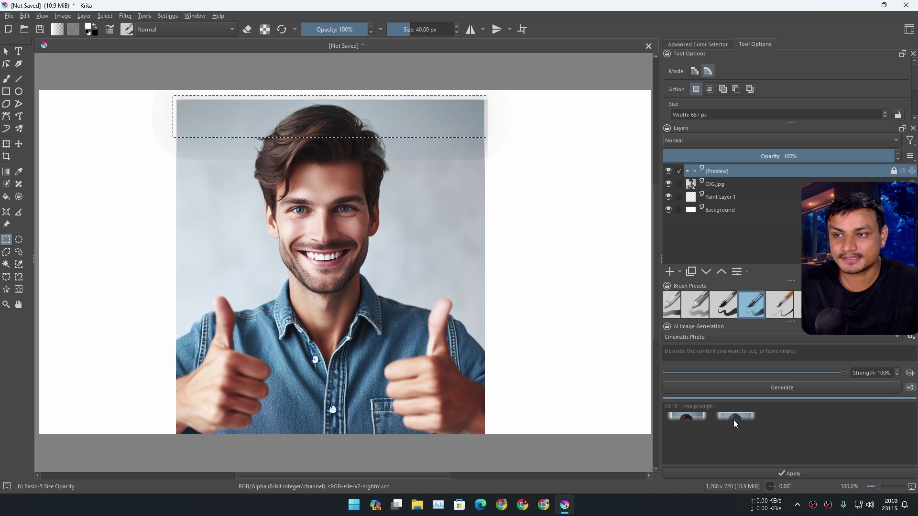
pyautogui.click(802, 468)
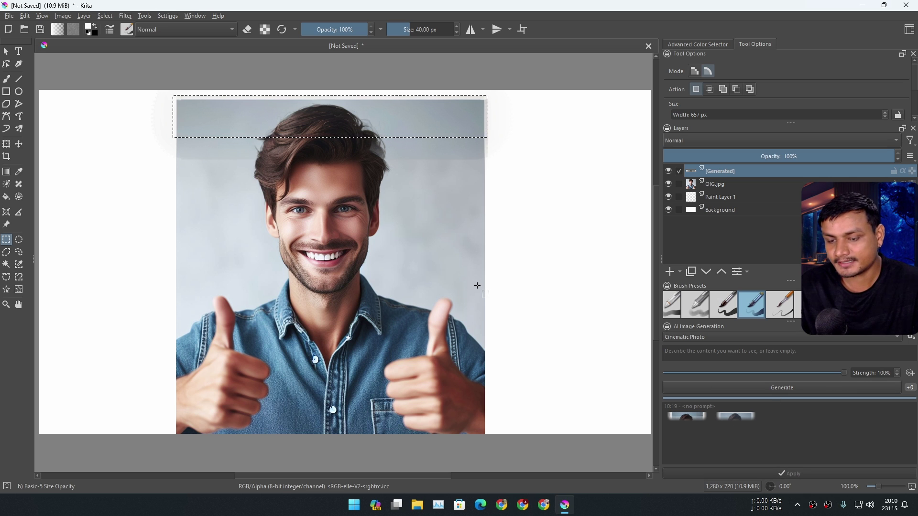
pyautogui.click(472, 99)
# Generate wall fill for the area right of the photo, preview the second variation, then select the left strip
pyautogui.moveTo(473, 98); pyautogui.dragTo(563, 435)
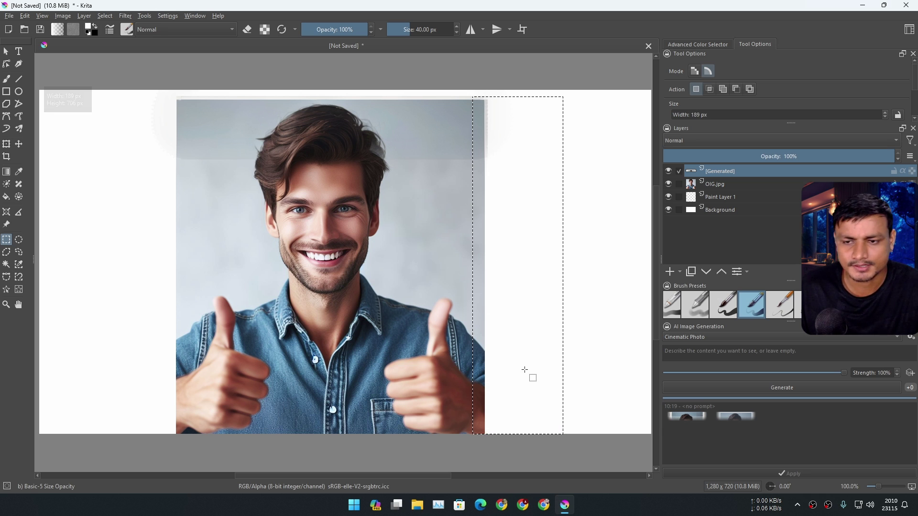
pyautogui.click(774, 388)
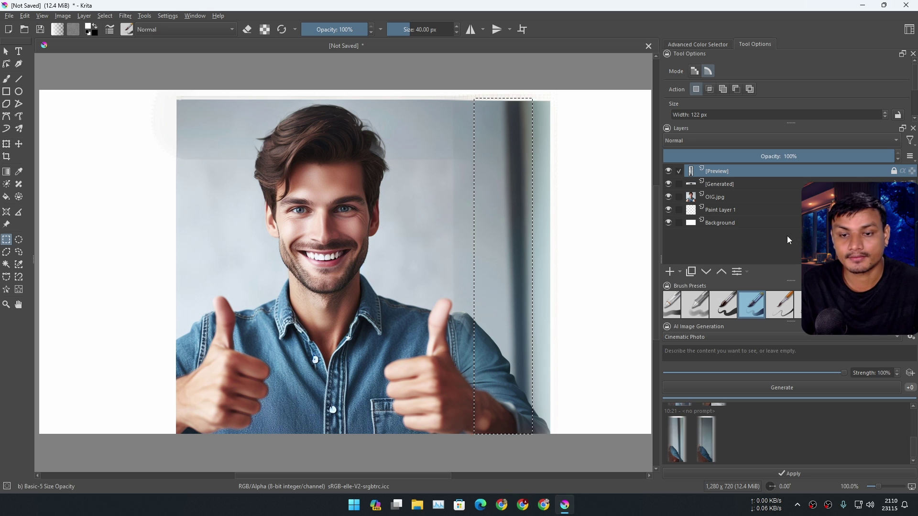
pyautogui.hotkey('ctrl', 'shift', 'a')
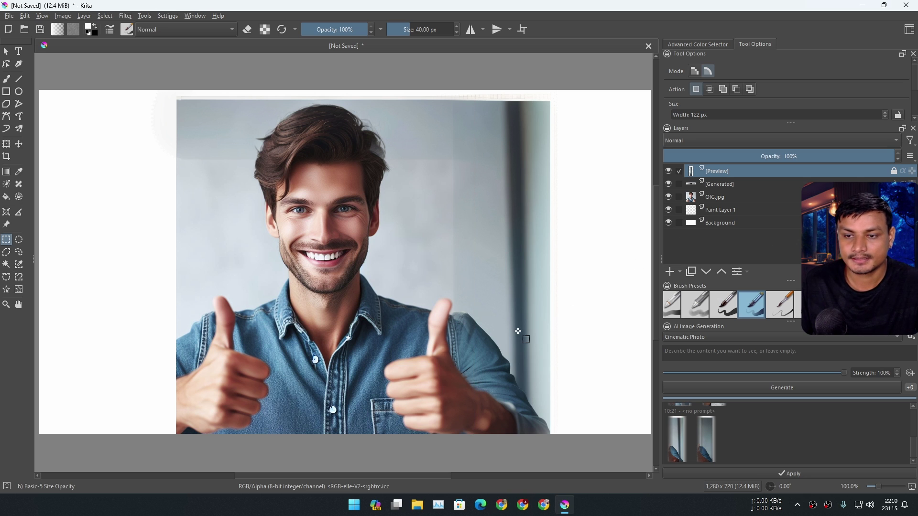
pyautogui.click(693, 445)
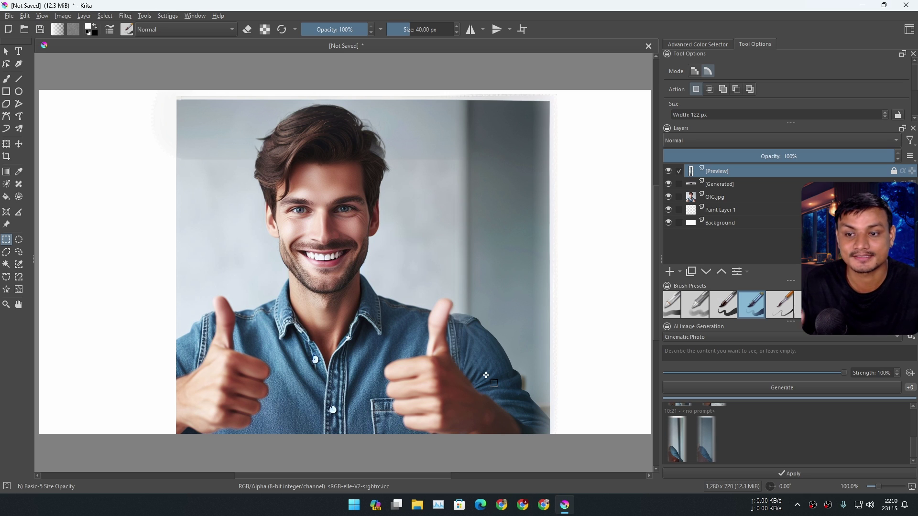
pyautogui.moveTo(185, 99); pyautogui.dragTo(119, 434)
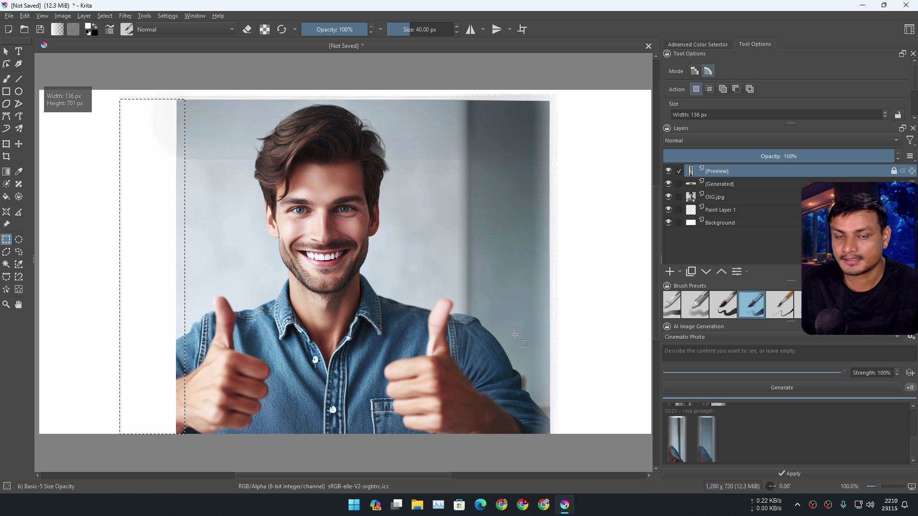
# Generate the left-strip fill, preview the second variation, deselect and zoom out to see the whole image
pyautogui.click(762, 388)
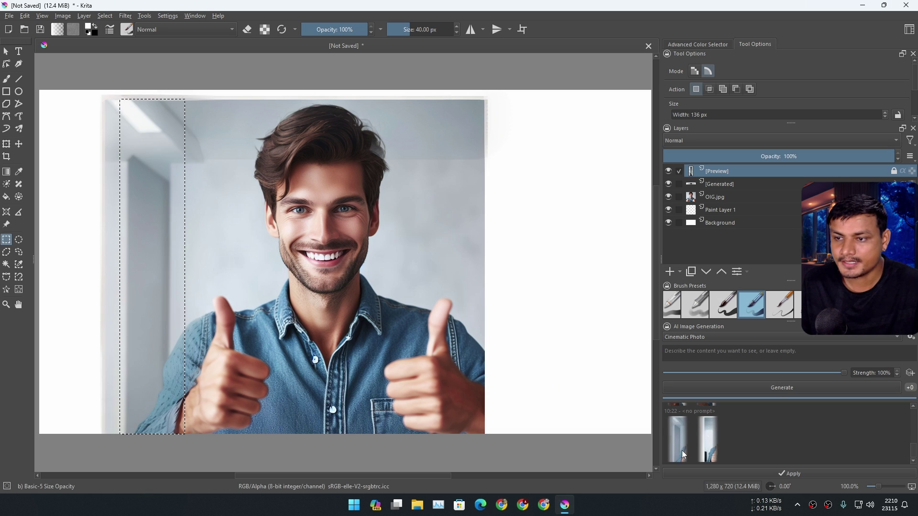
pyautogui.click(705, 455)
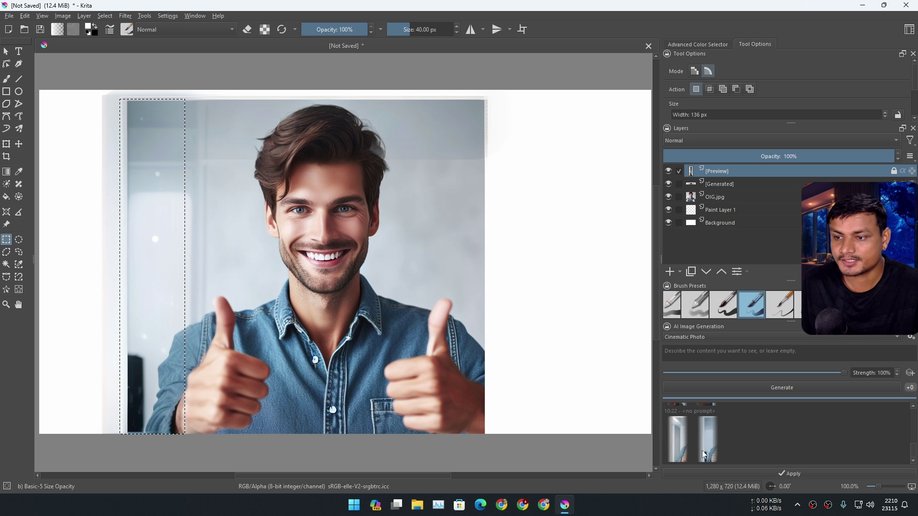
pyautogui.click(250, 332)
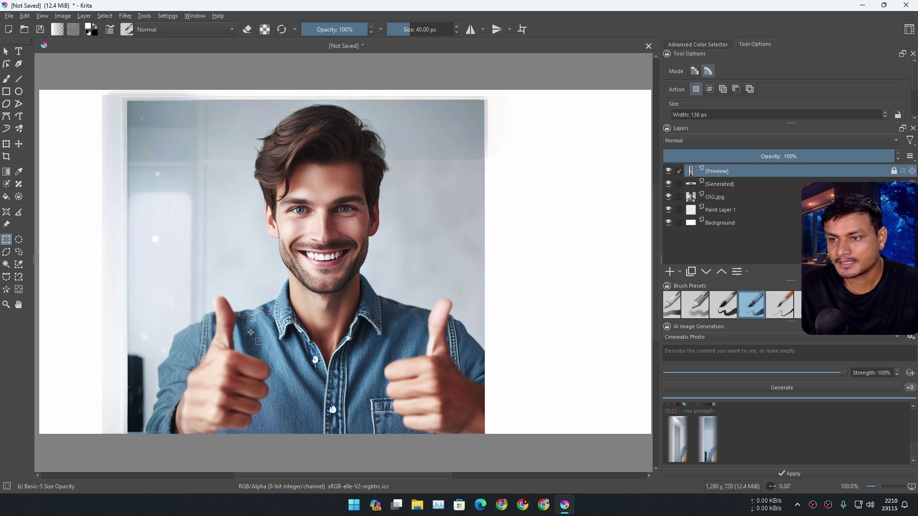
pyautogui.press('-')
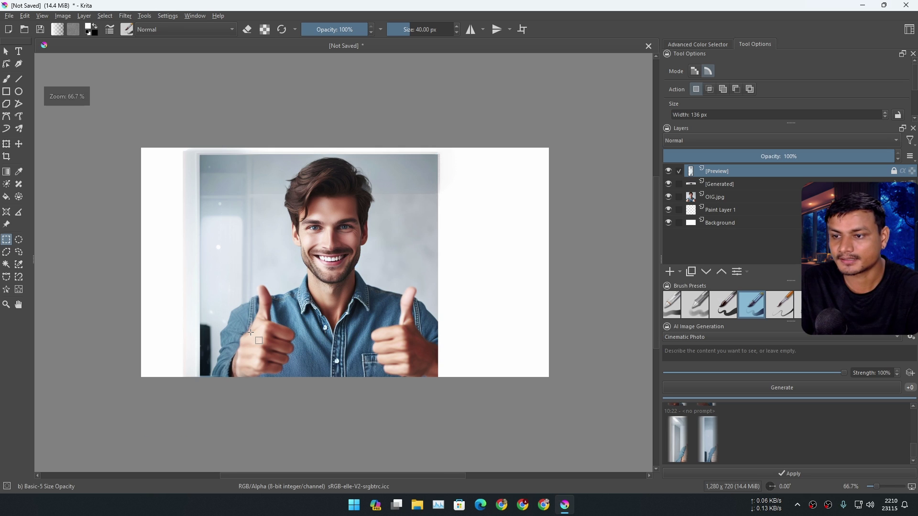
pyautogui.scroll(1, 722, 409)
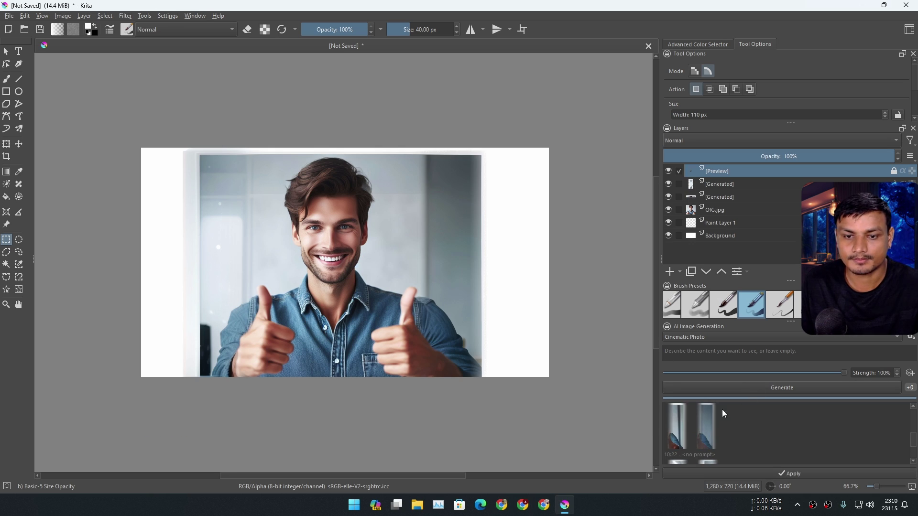
# Apply the chosen left-side fill as a new Generated layer
pyautogui.click(799, 474)
pyautogui.scroll(-2, 492, 306)
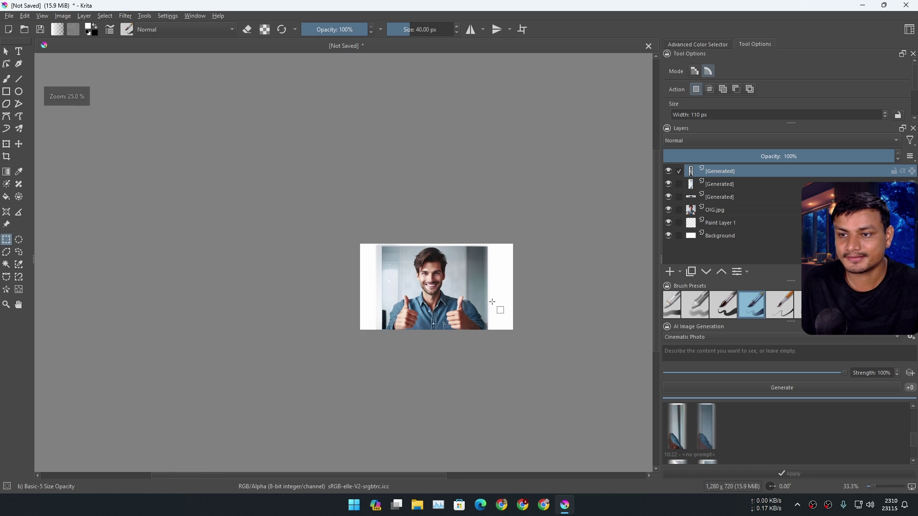
pyautogui.scroll(3, 487, 310)
pyautogui.scroll(-3, 492, 313)
pyautogui.scroll(1, 497, 318)
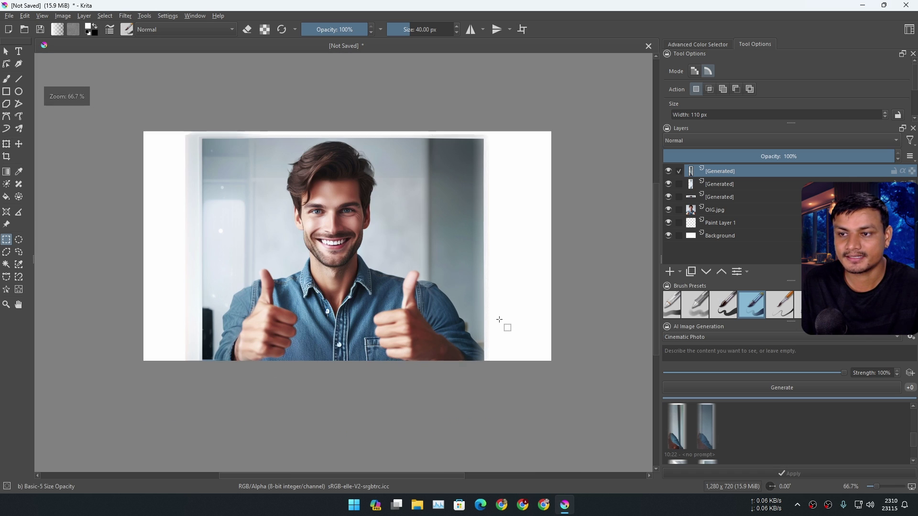
# Inspect the widened image, then bring up the browser showing the Krita website
pyautogui.moveTo(500, 320); pyautogui.dragTo(488, 287)
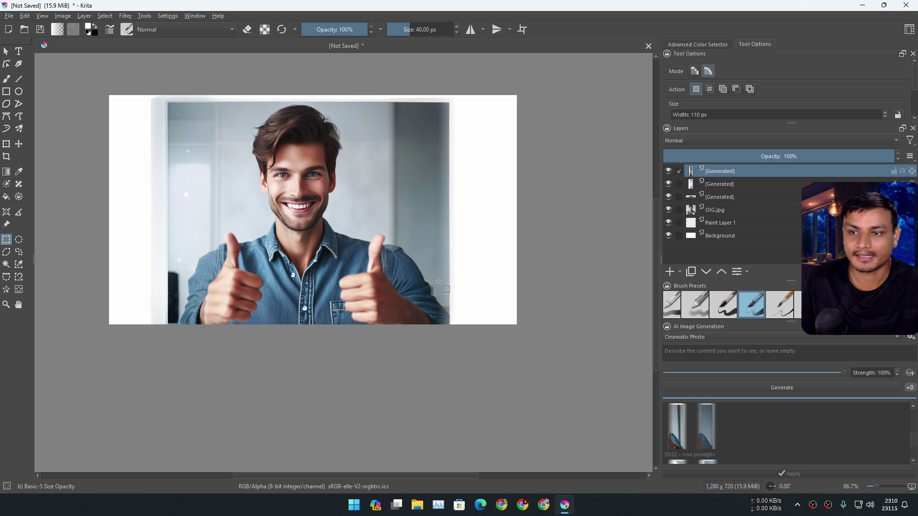
pyautogui.scroll(1, 437, 282)
pyautogui.scroll(-2, 438, 281)
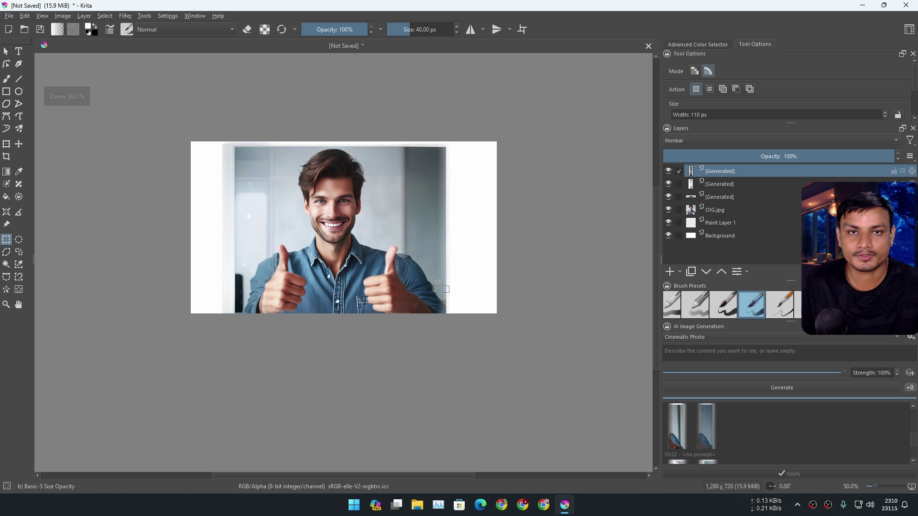
pyautogui.scroll(2, 347, 239)
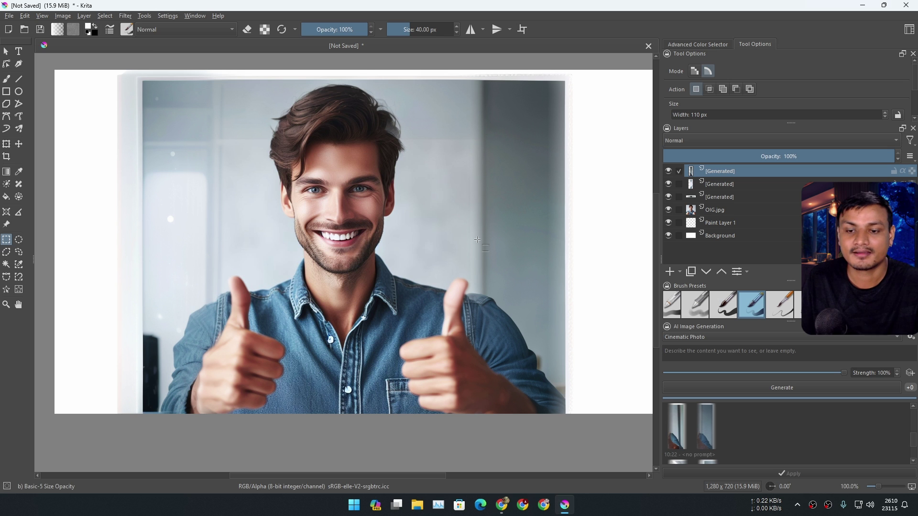
pyautogui.click(502, 505)
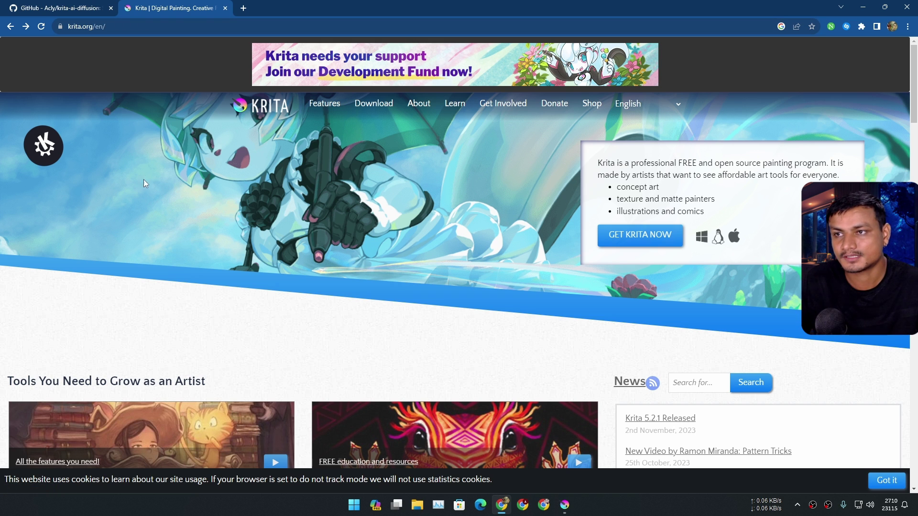
# Close the krita.org tab and browse the krita-ai-diffusion README
pyautogui.click(226, 9)
pyautogui.scroll(-3, 438, 303)
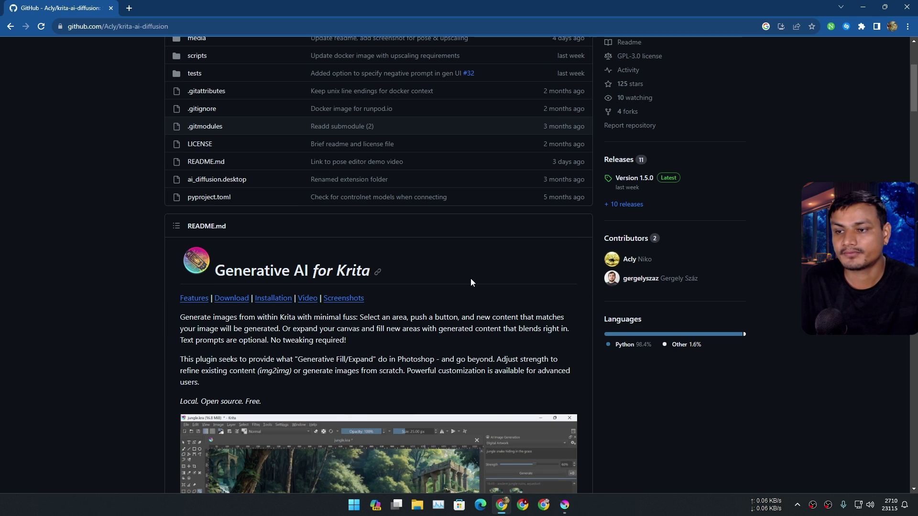
pyautogui.scroll(4, 461, 271)
pyautogui.scroll(-5, 380, 227)
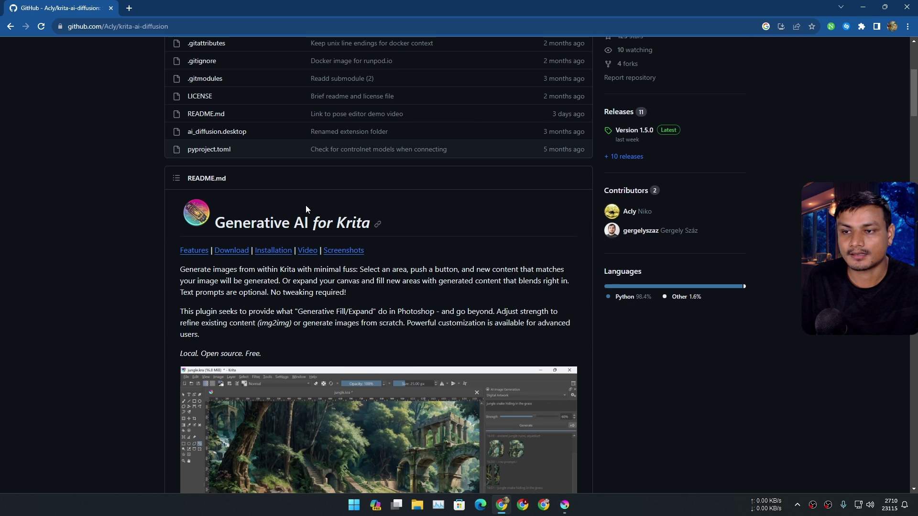
pyautogui.scroll(4, 238, 231)
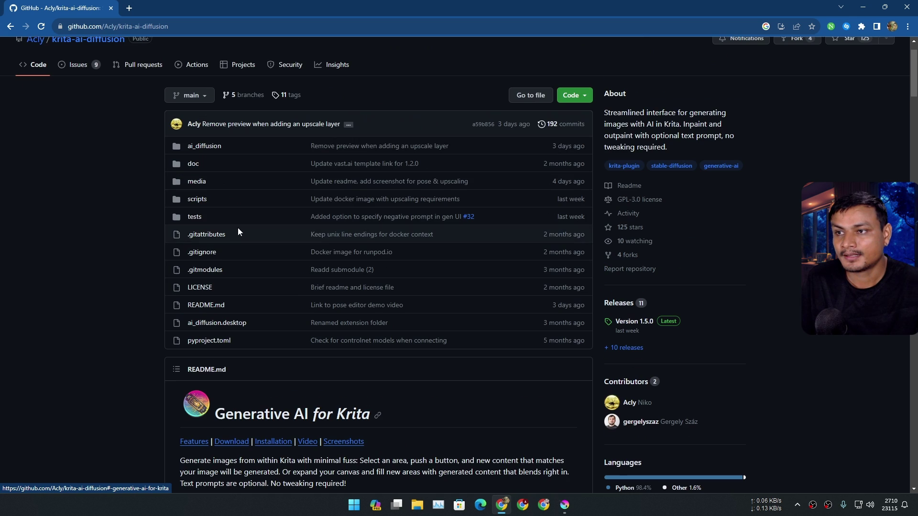
pyautogui.scroll(1, 138, 90)
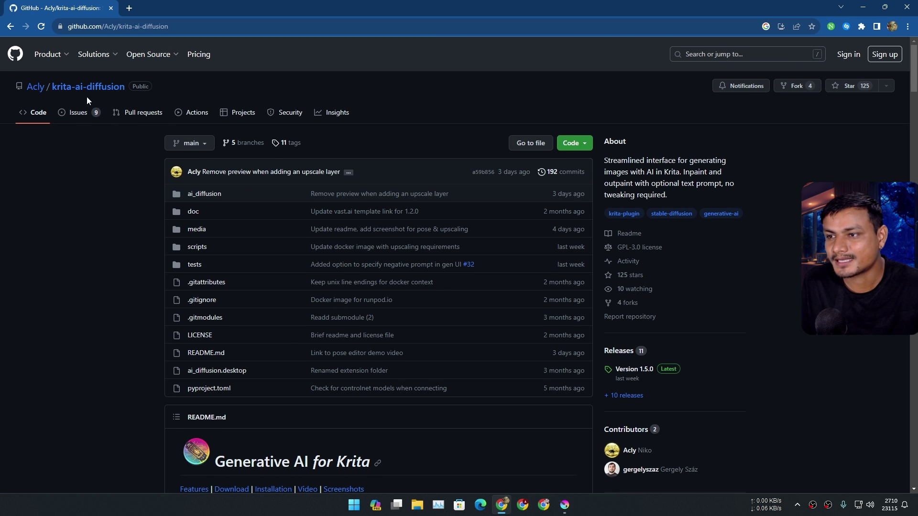
pyautogui.scroll(-5, 206, 215)
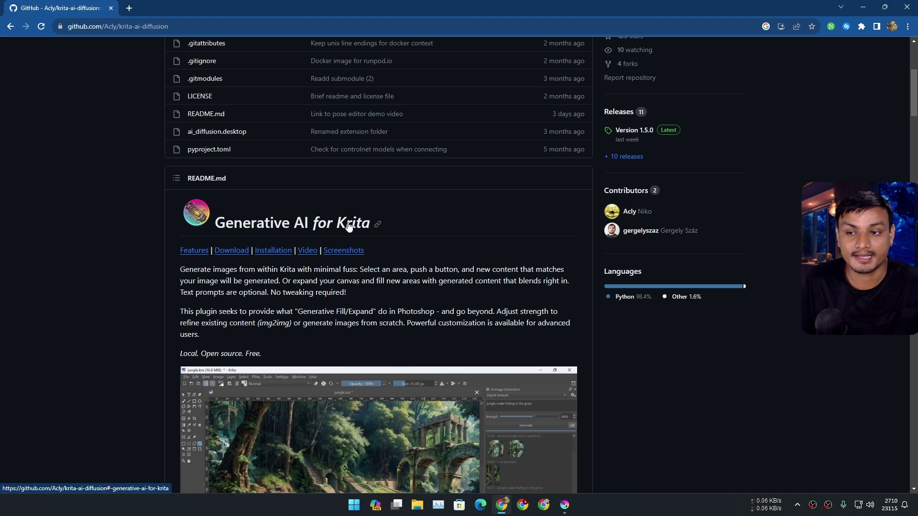
pyautogui.scroll(5, 427, 264)
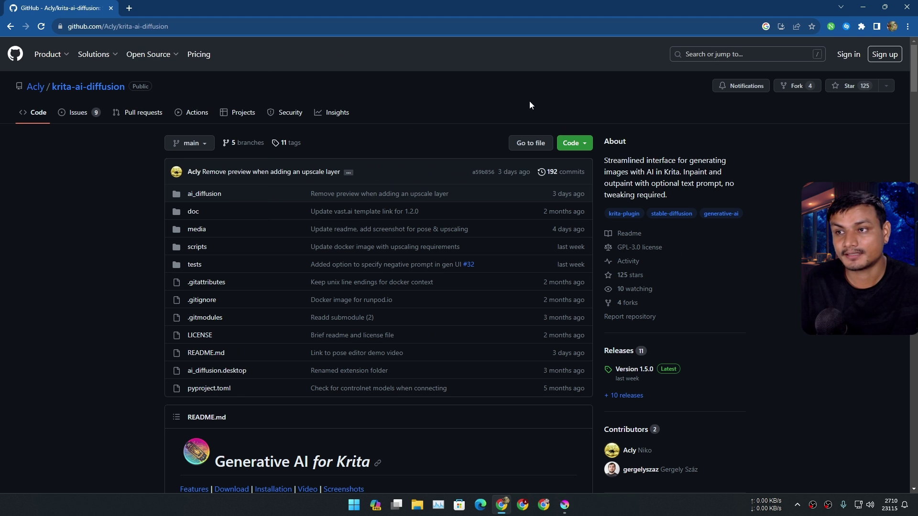
pyautogui.scroll(-6, 497, 249)
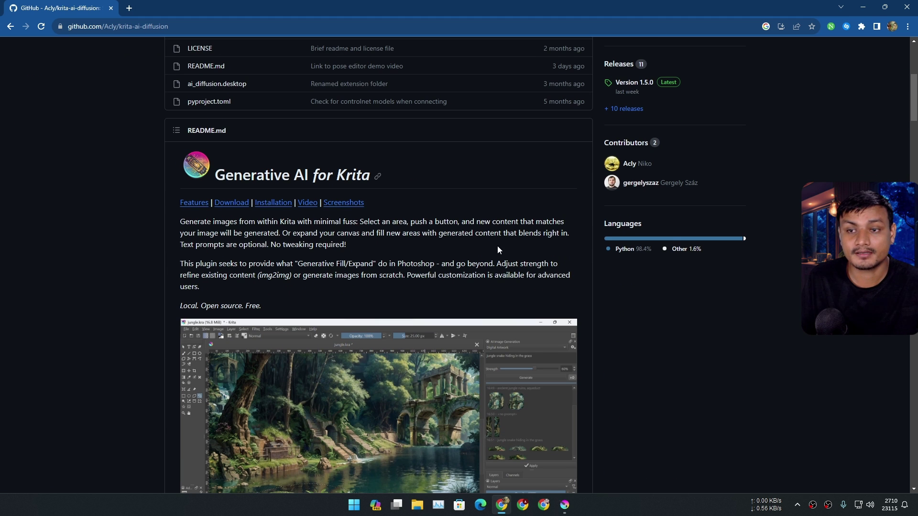
# Open the README's Installation link and demo video link in new tabs and view the video
pyautogui.rightClick(276, 206)
pyautogui.click(306, 211)
pyautogui.rightClick(306, 207)
pyautogui.click(322, 208)
pyautogui.click(298, 7)
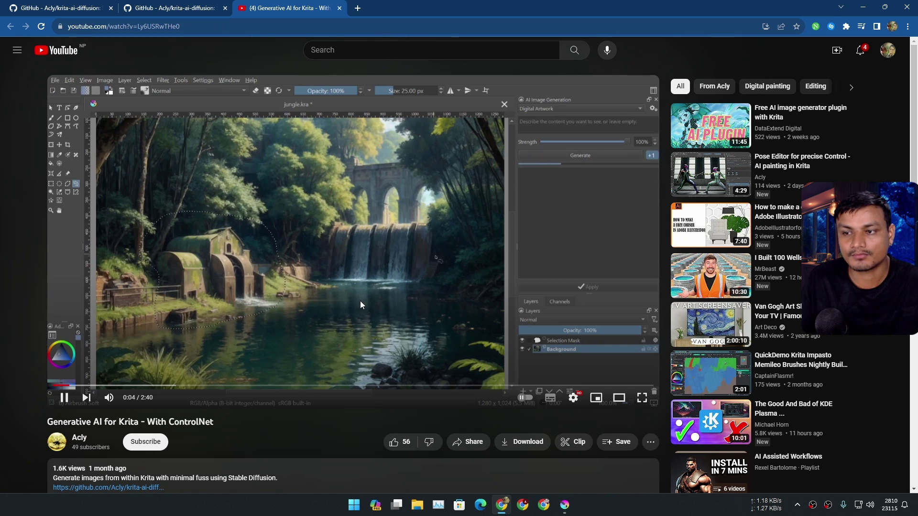
# Close the YouTube demo tab to return to the GitHub Installation section
pyautogui.click(339, 8)
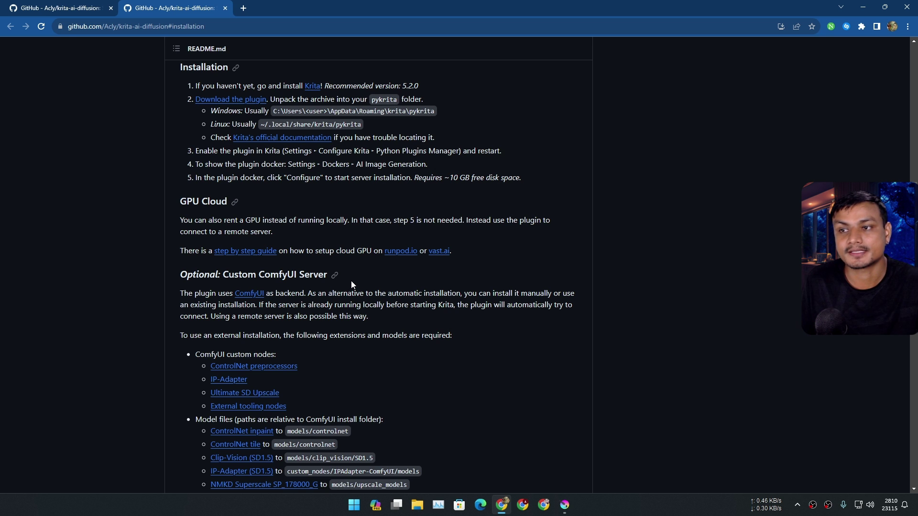
# Scroll the README, view the plugin's latest release page, then return to the README
pyautogui.scroll(7, 351, 285)
pyautogui.scroll(20, 122, 191)
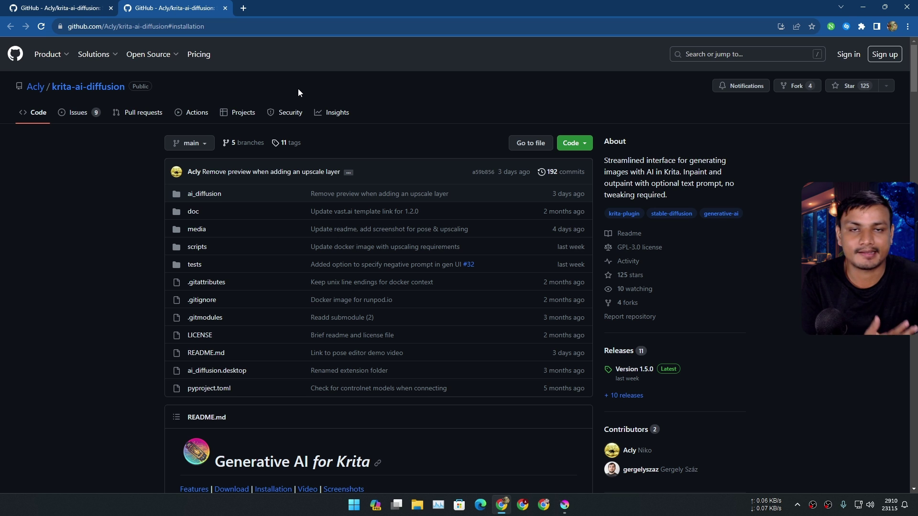
pyautogui.scroll(-1, 419, 118)
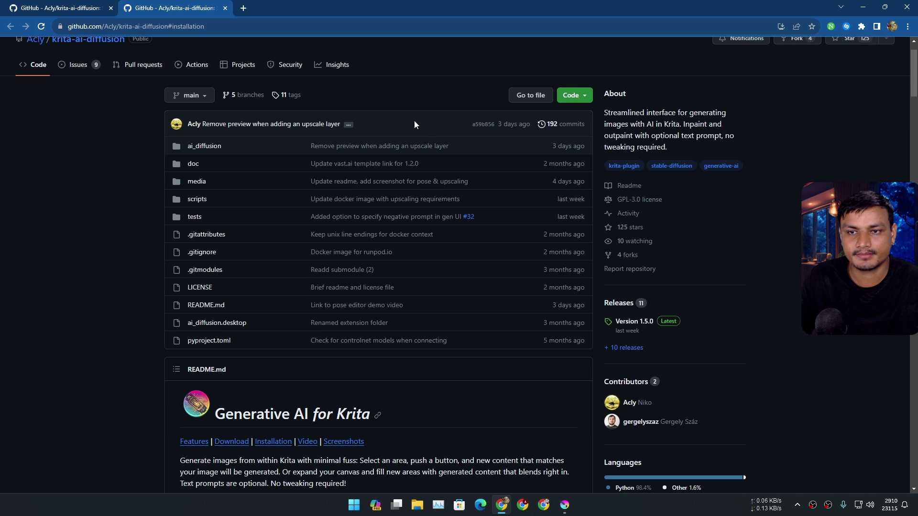
pyautogui.scroll(-4, 445, 240)
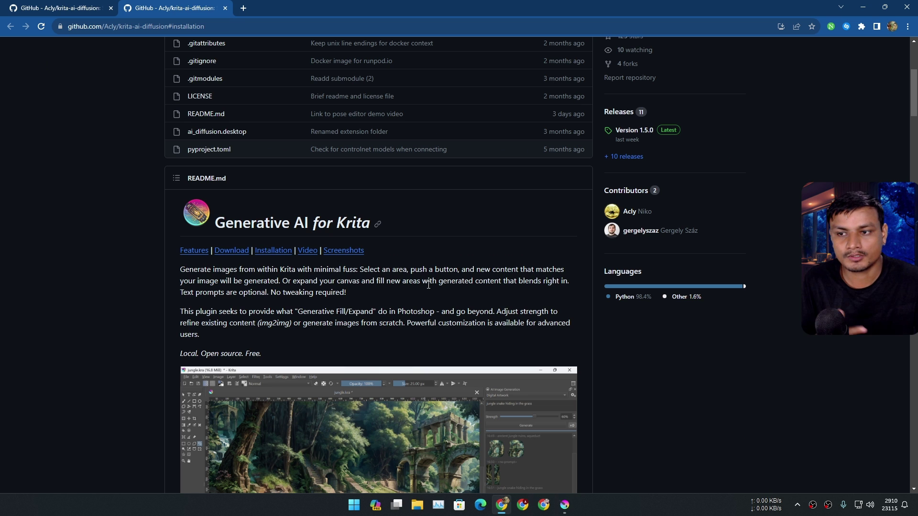
pyautogui.scroll(-5, 412, 288)
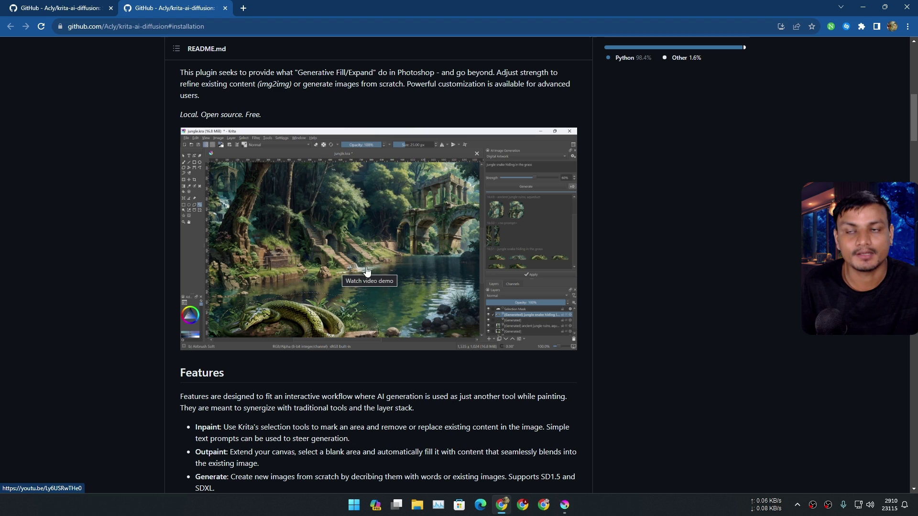
pyautogui.scroll(5, 234, 256)
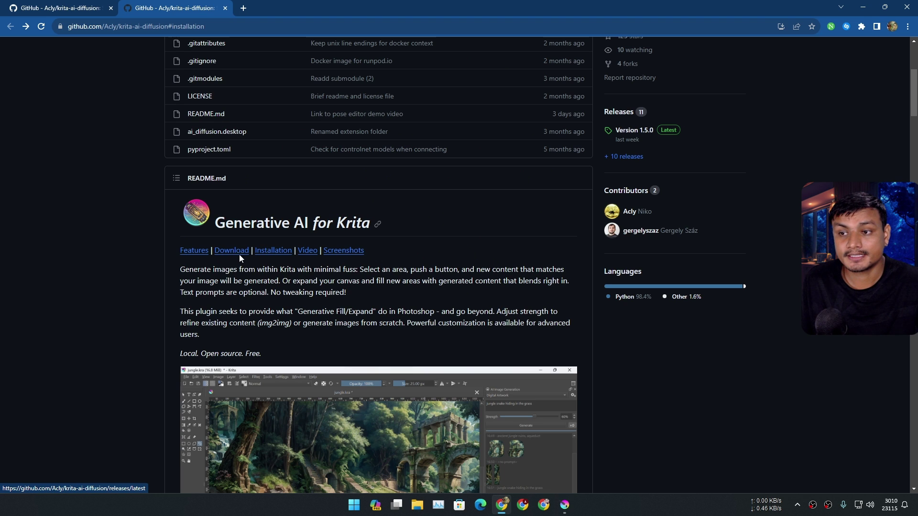
pyautogui.click(234, 251)
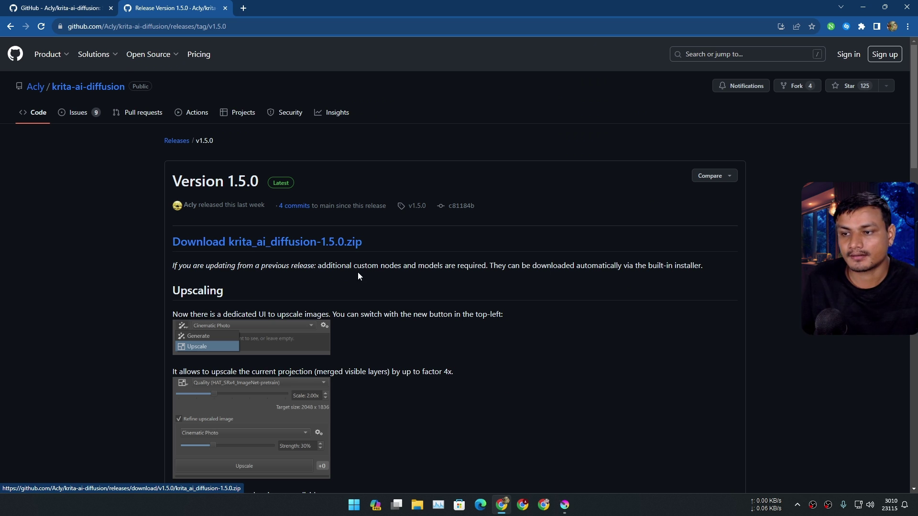
pyautogui.click(11, 26)
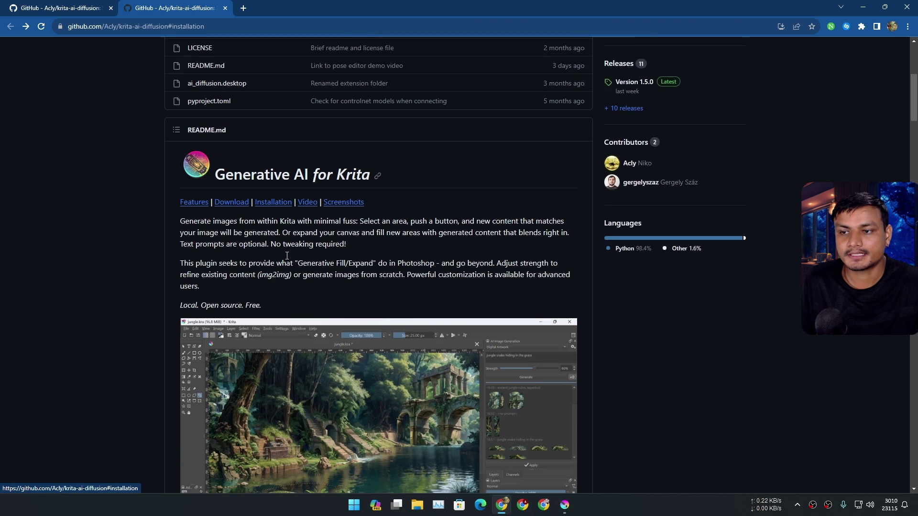
# Review the Installation section, select the Windows pykrita folder path, then minimise the browser
pyautogui.scroll(-1, 287, 256)
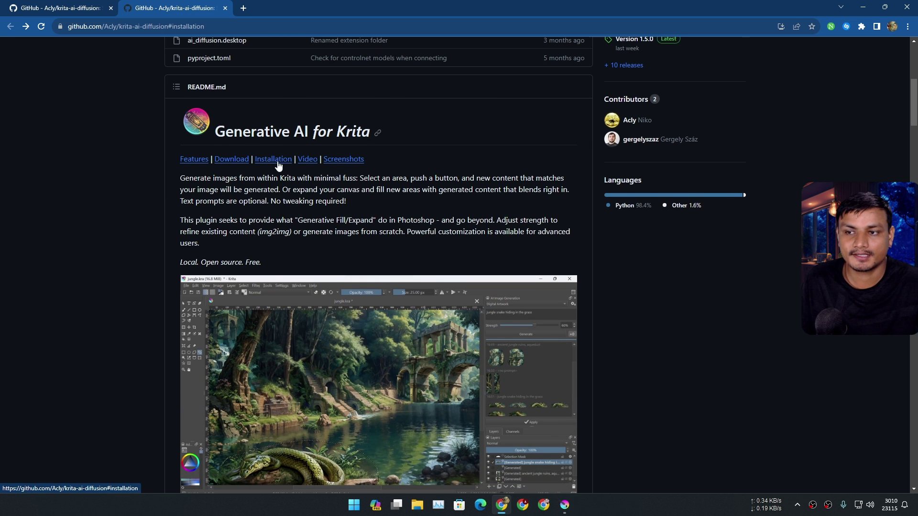
pyautogui.click(279, 160)
pyautogui.scroll(-1, 341, 297)
pyautogui.scroll(1, 340, 295)
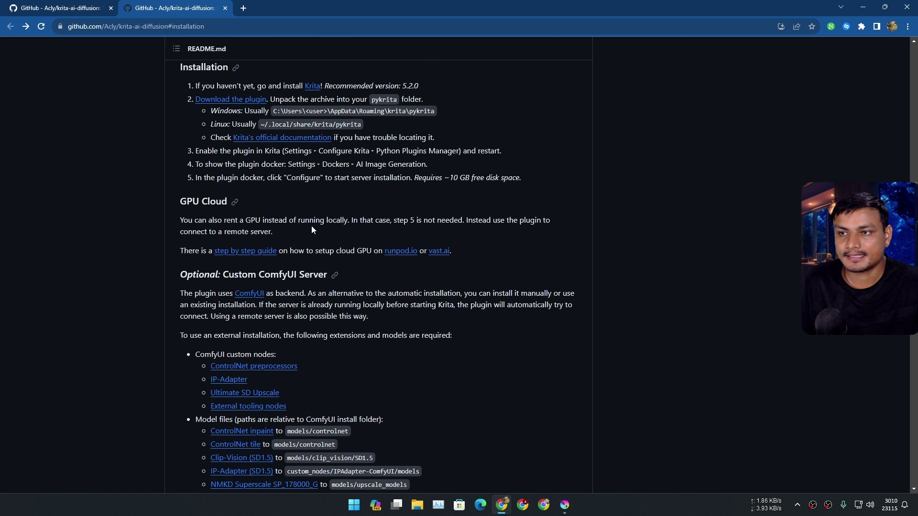
pyautogui.scroll(1, 312, 226)
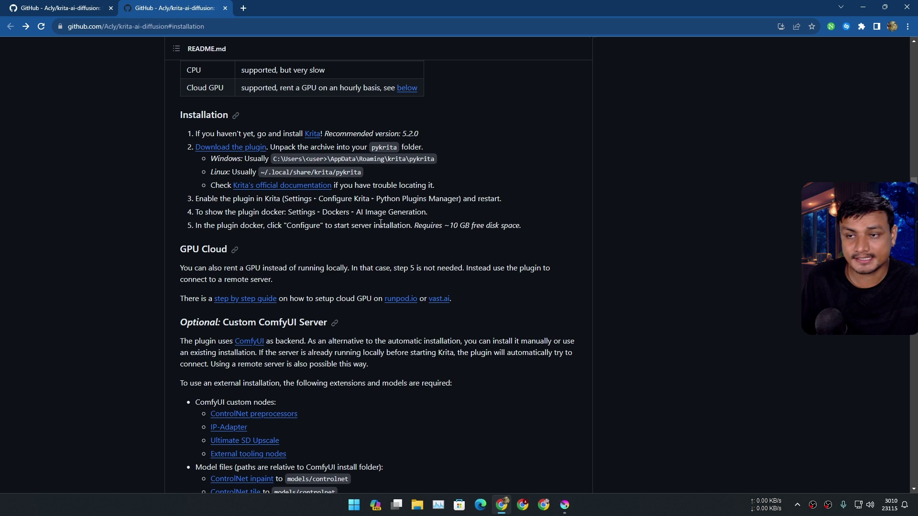
pyautogui.scroll(1, 380, 207)
pyautogui.moveTo(273, 210); pyautogui.dragTo(371, 228)
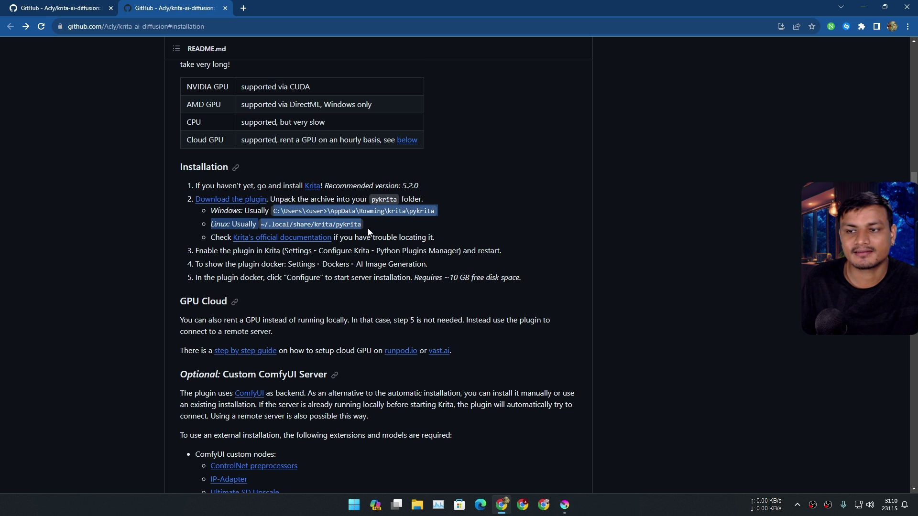
pyautogui.moveTo(435, 211); pyautogui.dragTo(287, 211)
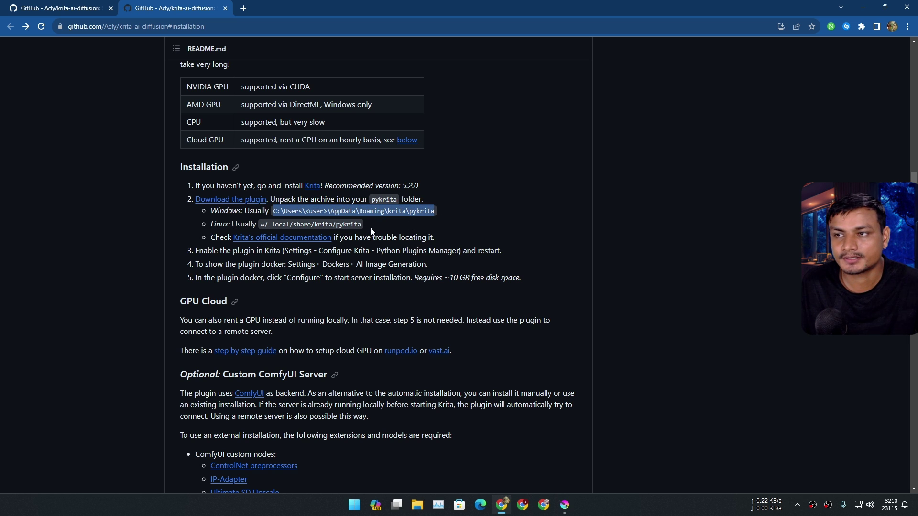
pyautogui.click(371, 231)
pyautogui.click(863, 7)
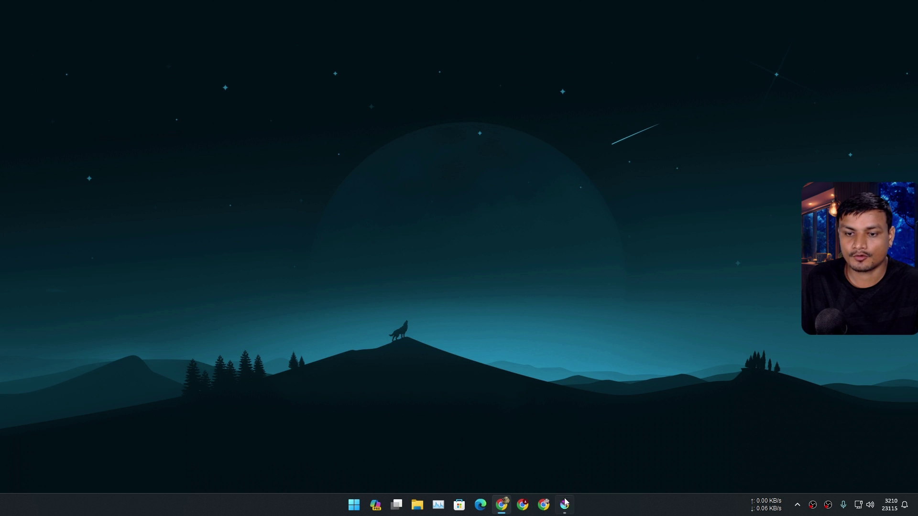
# In Configure Krita's Python Plugin Manager, confirm AI Image Diffusion is enabled and click OK
pyautogui.click(565, 503)
pyautogui.click(172, 17)
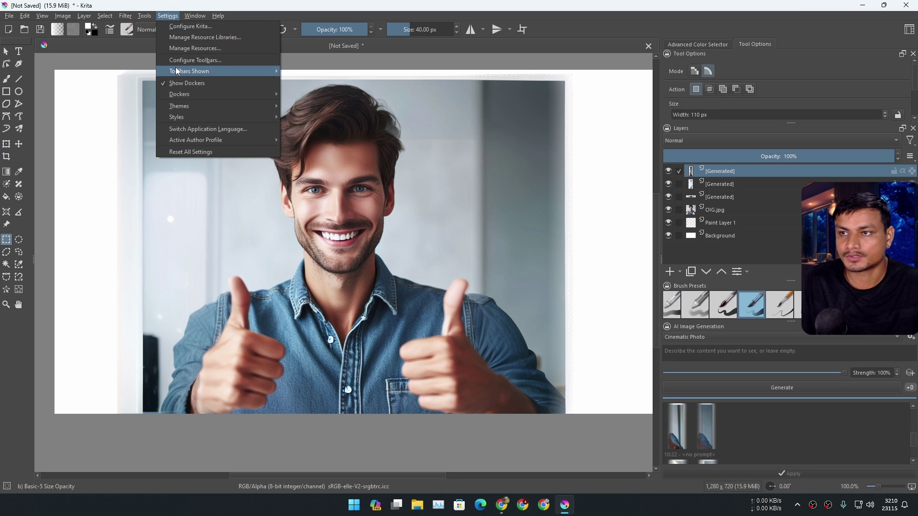
pyautogui.click(194, 27)
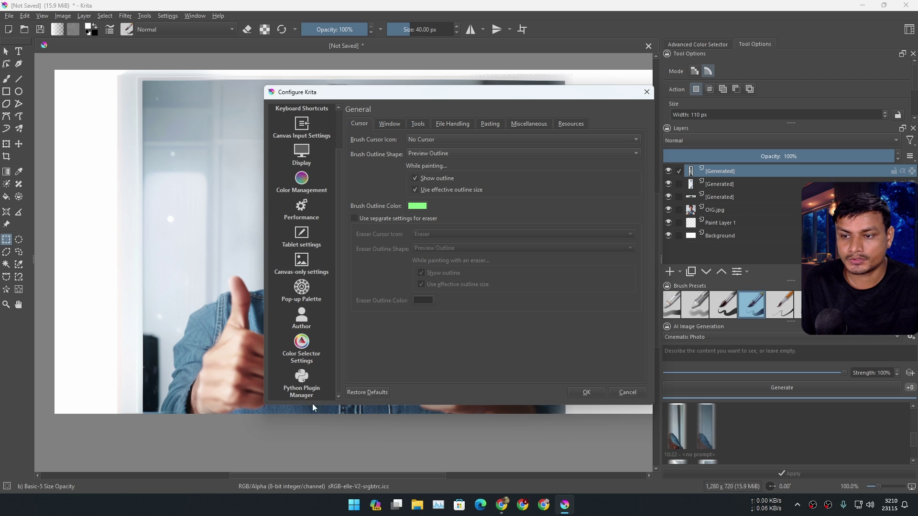
pyautogui.click(305, 380)
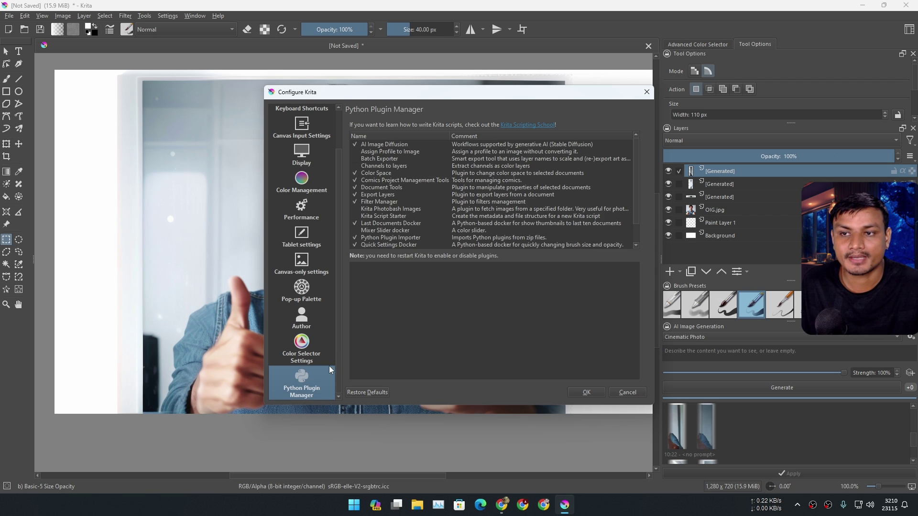
pyautogui.click(402, 144)
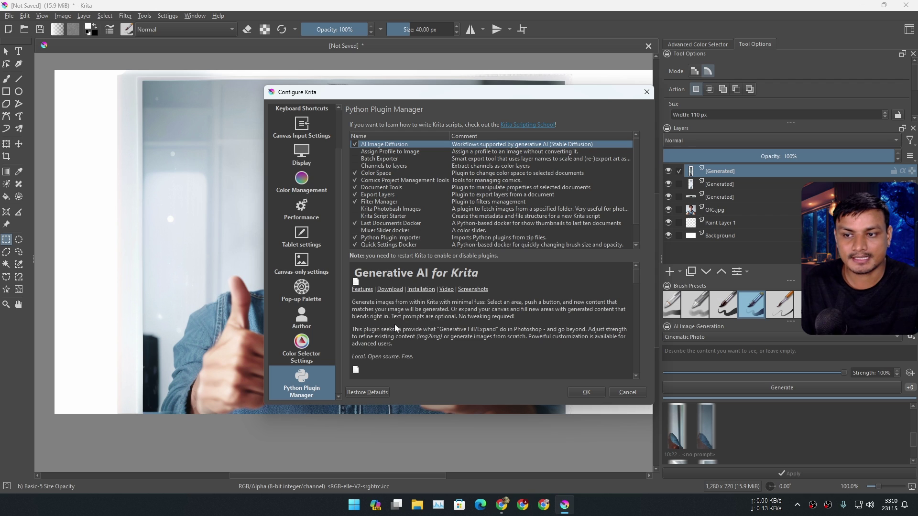
pyautogui.scroll(-3, 453, 302)
pyautogui.scroll(3, 456, 300)
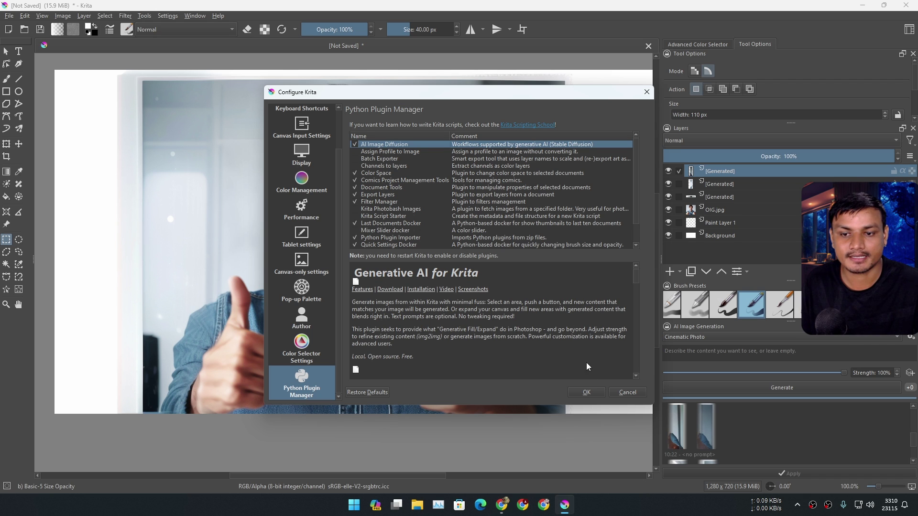
pyautogui.click(587, 392)
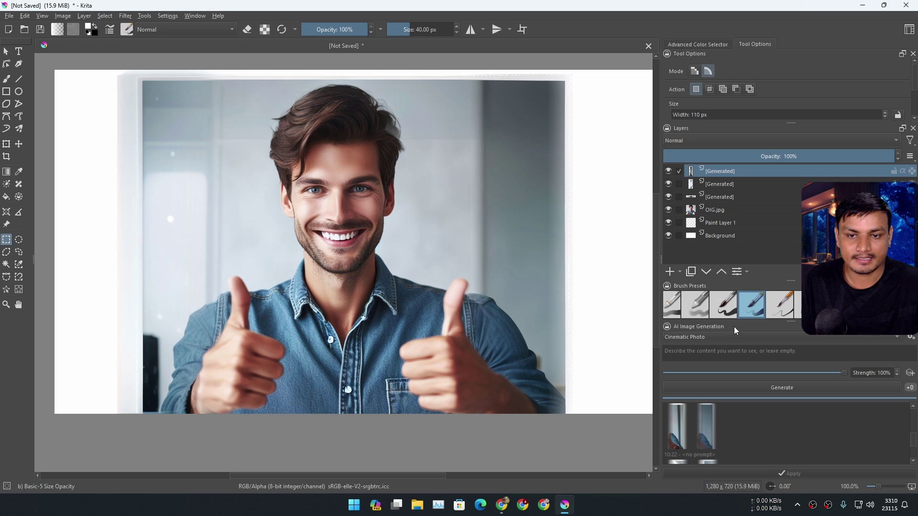
# Drag the docker splitters upward so the AI Image Generation panel gets more height
pyautogui.moveTo(795, 321)
pyautogui.mouseDown()
pyautogui.moveTo(800, 356)
pyautogui.moveTo(800, 329)
pyautogui.mouseUp()
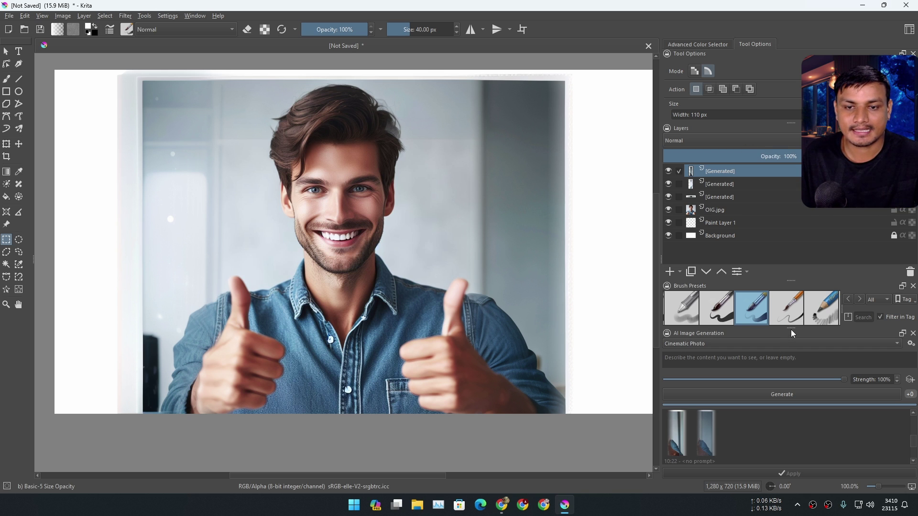
pyautogui.moveTo(792, 328)
pyautogui.mouseDown()
pyautogui.moveTo(786, 217)
pyautogui.moveTo(787, 273)
pyautogui.moveTo(787, 224)
pyautogui.moveTo(787, 239)
pyautogui.mouseUp()
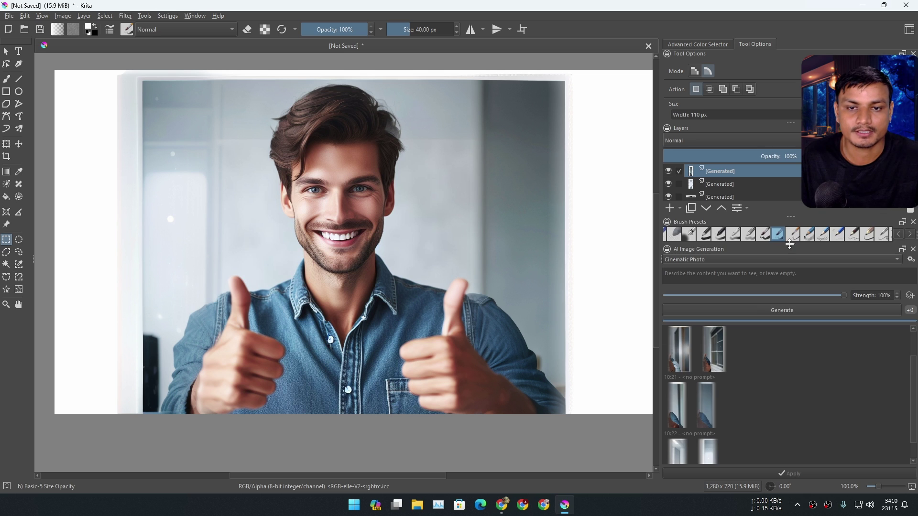
pyautogui.moveTo(790, 244); pyautogui.dragTo(790, 228)
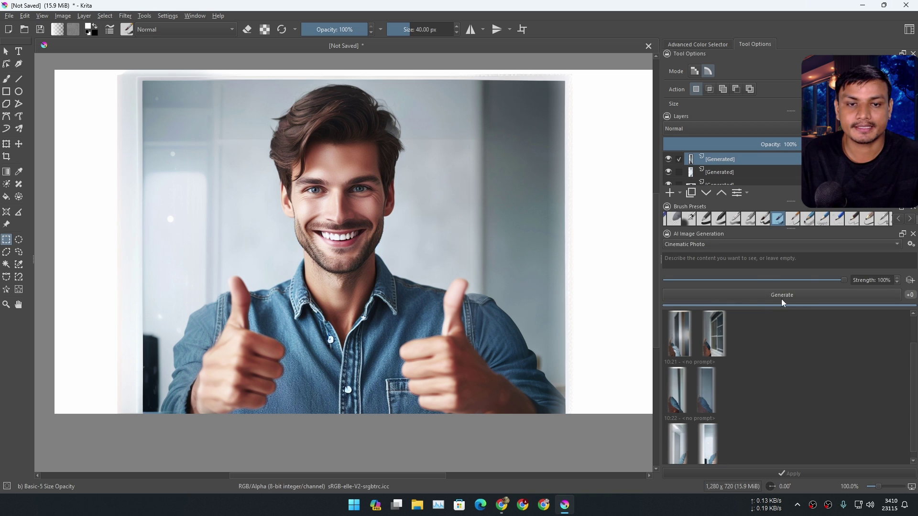
# In the plugin's connection settings, keep the Use CUDA backend and stay on the Local server
pyautogui.click(911, 246)
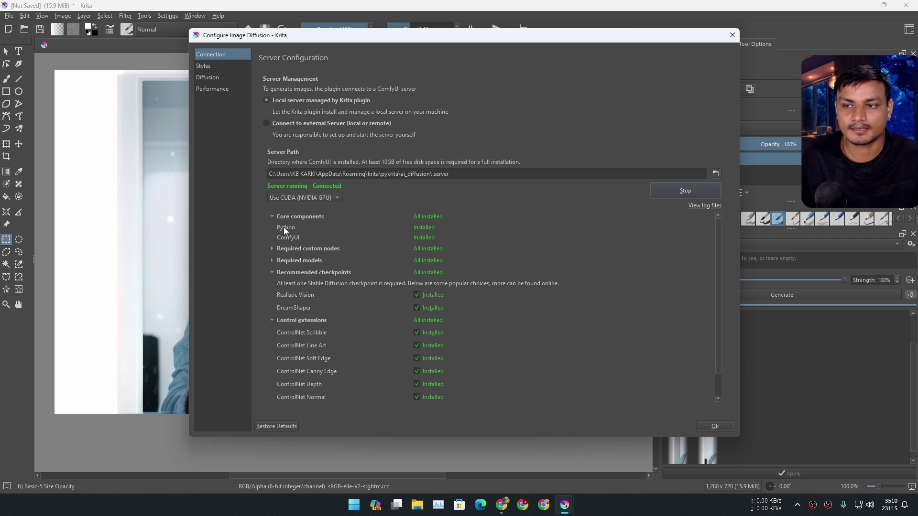
pyautogui.click(317, 197)
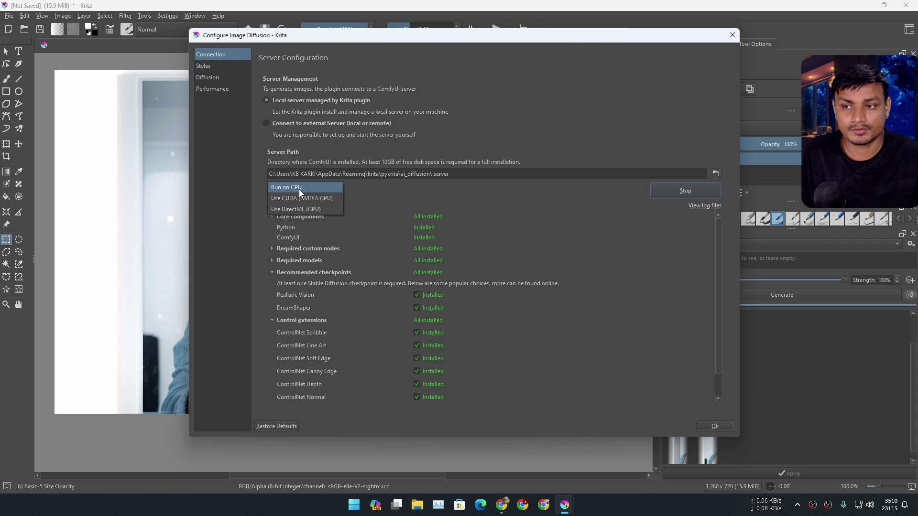
pyautogui.click(342, 198)
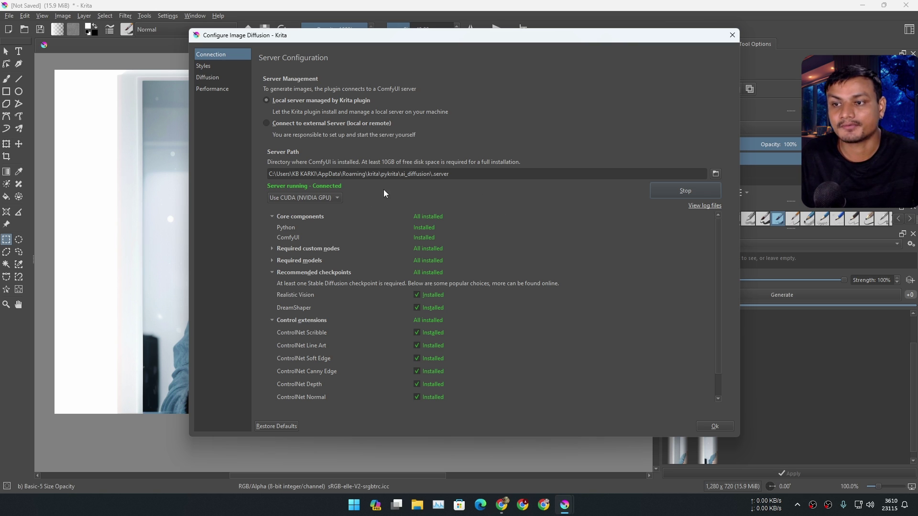
pyautogui.click(356, 124)
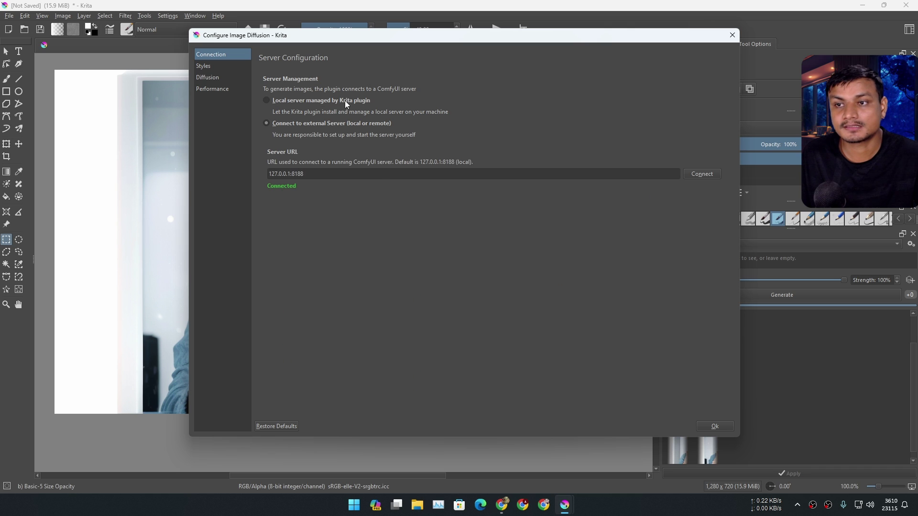
pyautogui.click(346, 100)
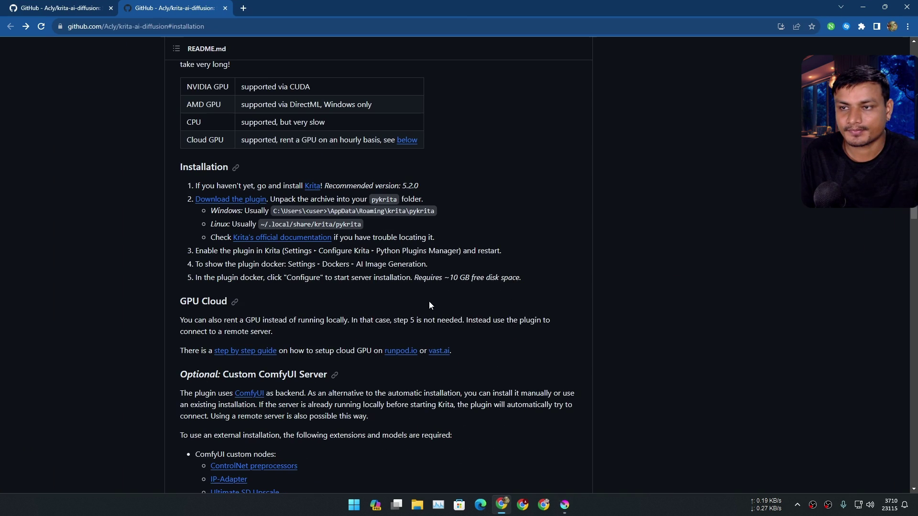
# Scroll through the GitHub README's Hardware support and Installation sections
pyautogui.scroll(15, 408, 242)
pyautogui.scroll(5, 408, 242)
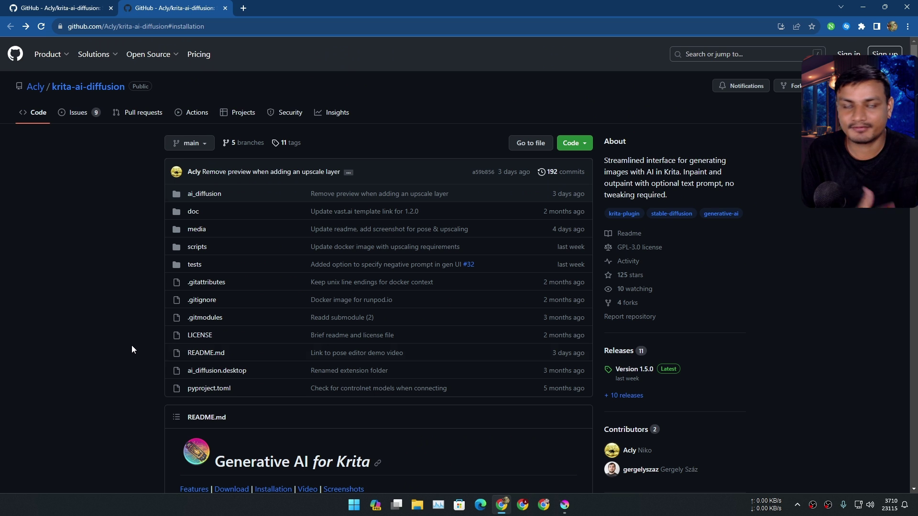
pyautogui.scroll(-5, 132, 346)
pyautogui.scroll(-1, 400, 295)
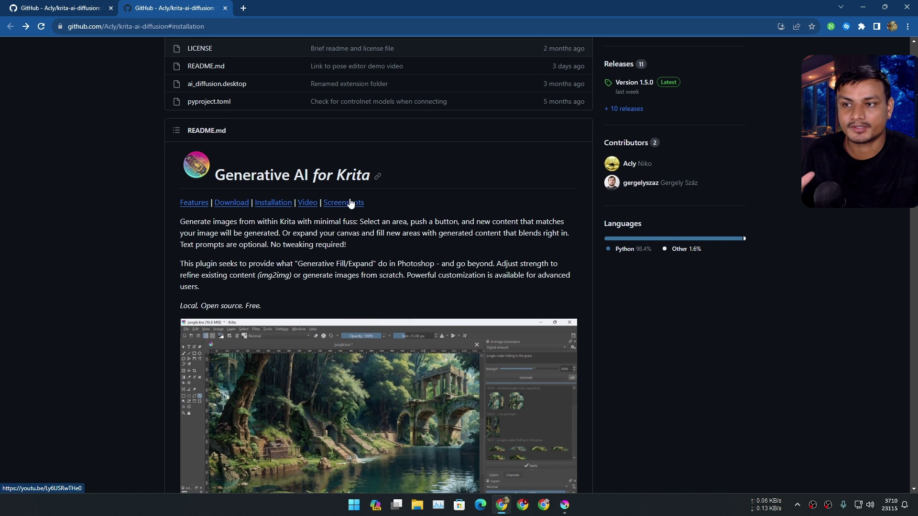
pyautogui.scroll(6, 473, 234)
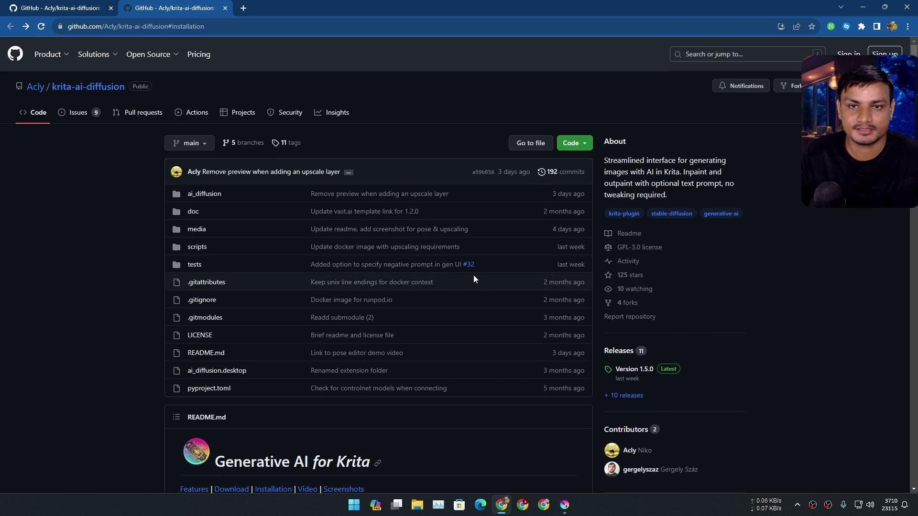
pyautogui.scroll(-7, 359, 280)
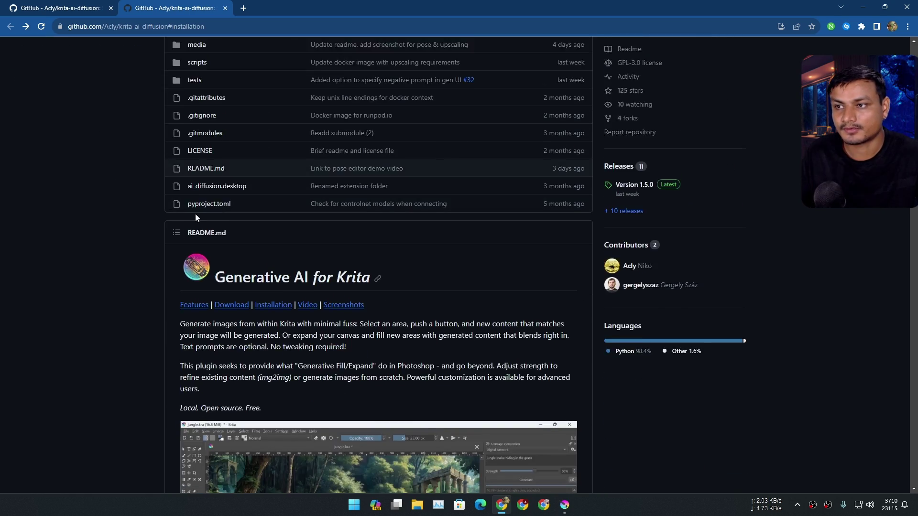
pyautogui.scroll(7, 195, 213)
pyautogui.scroll(-7, 318, 242)
pyautogui.scroll(-10, 402, 249)
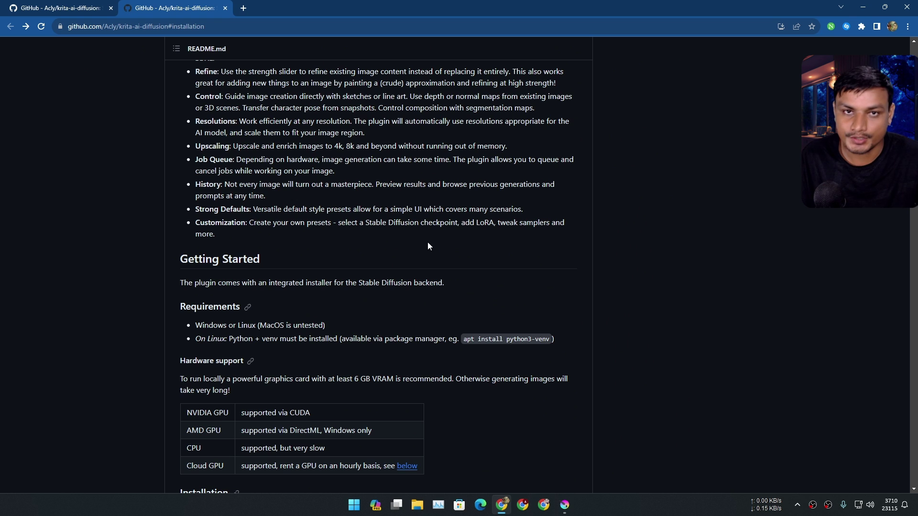
pyautogui.scroll(-5, 407, 258)
pyautogui.scroll(3, 334, 270)
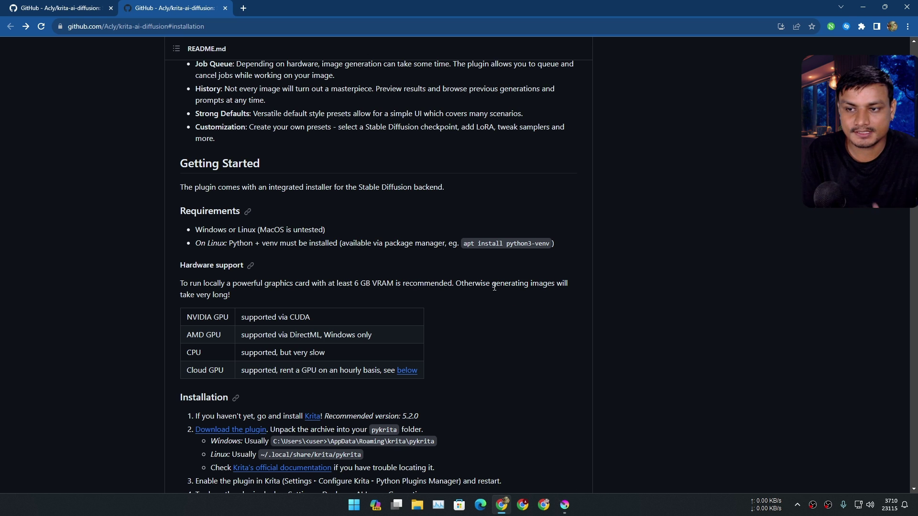
pyautogui.scroll(-4, 456, 309)
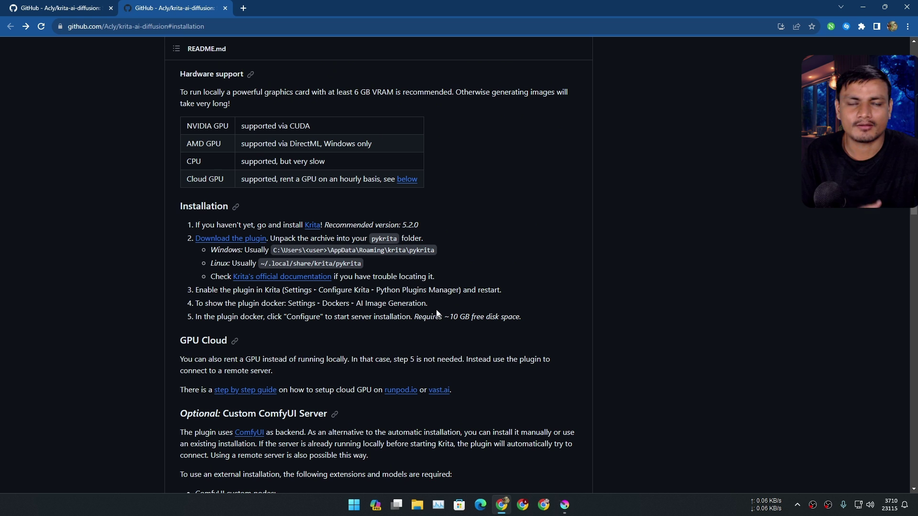
pyautogui.scroll(-4, 374, 254)
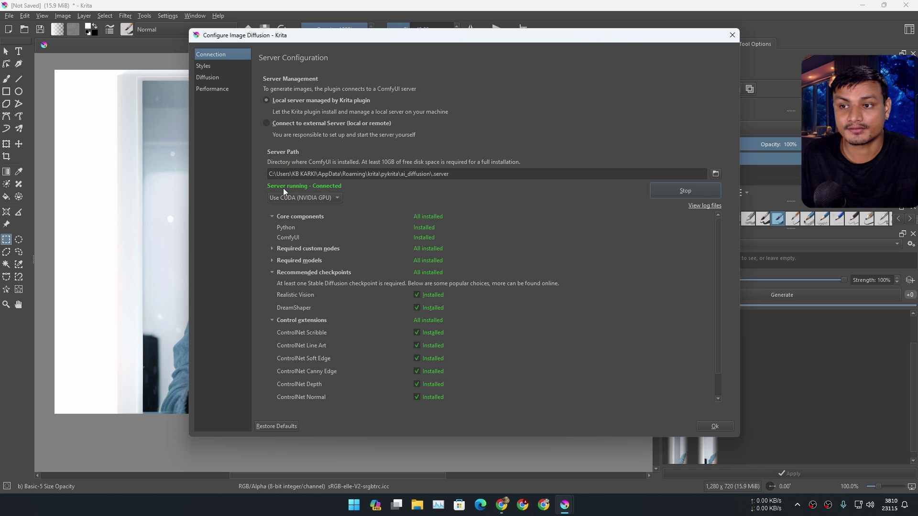
# Look over the Styles, Diffusion and Performance settings pages, ending back on Styles
pyautogui.scroll(-1, 400, 314)
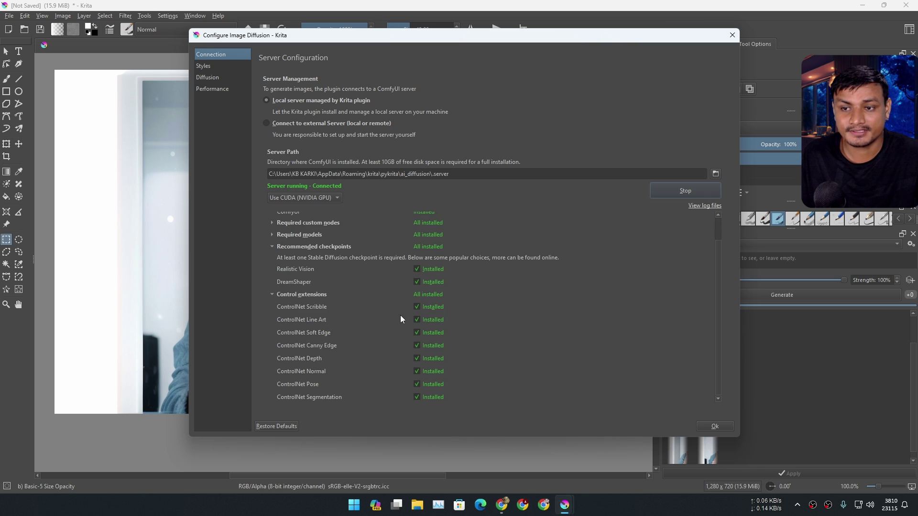
pyautogui.scroll(1, 400, 316)
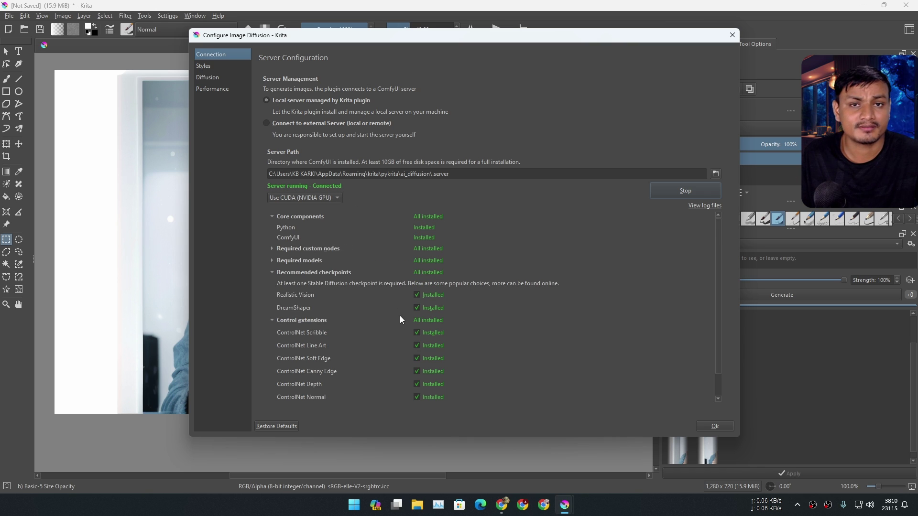
pyautogui.click(208, 68)
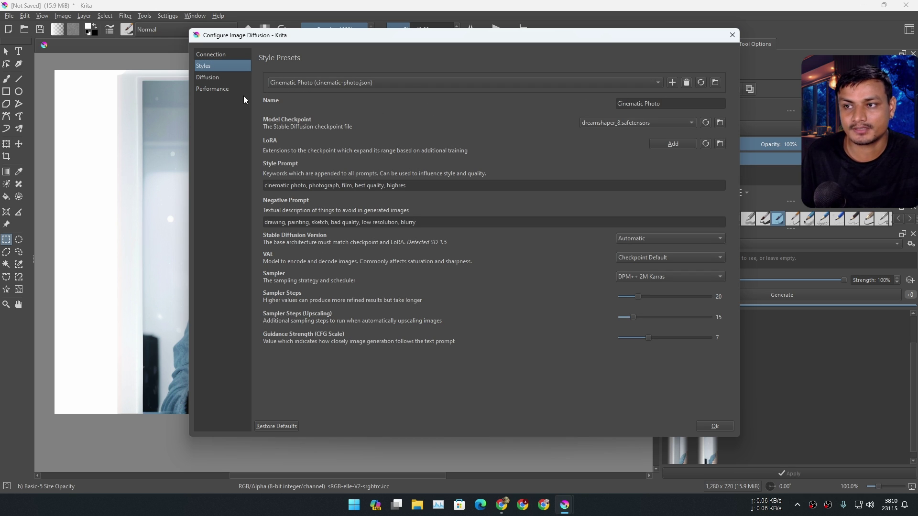
pyautogui.click(211, 80)
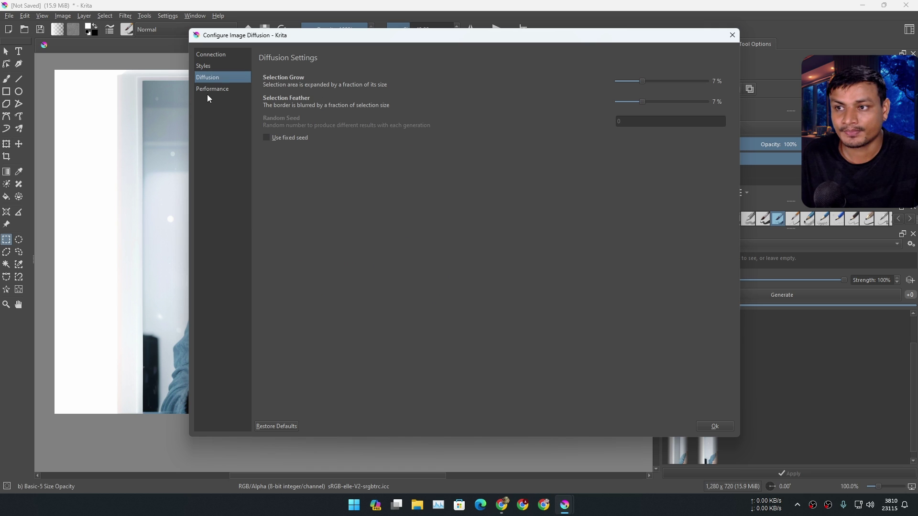
pyautogui.click(207, 91)
pyautogui.click(209, 67)
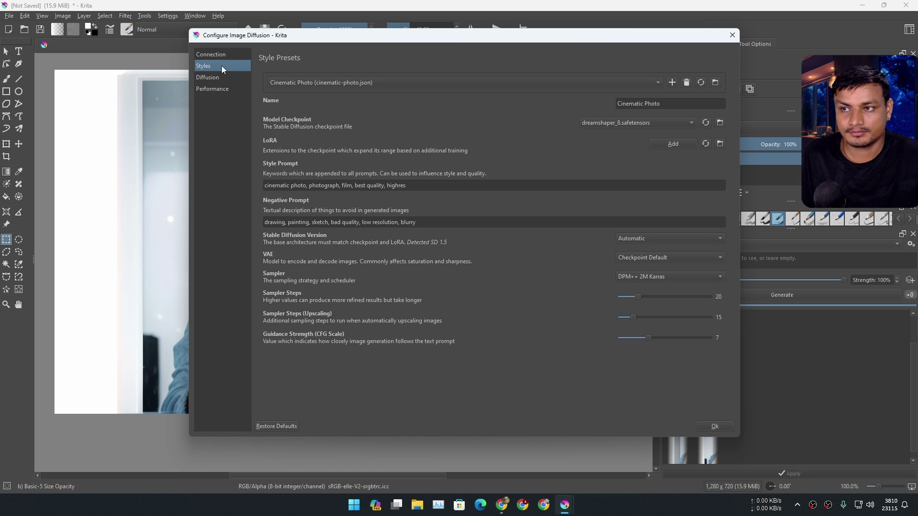
# Try the Digital Artwork style preset, then switch back to Cinematic Photo
pyautogui.click(426, 83)
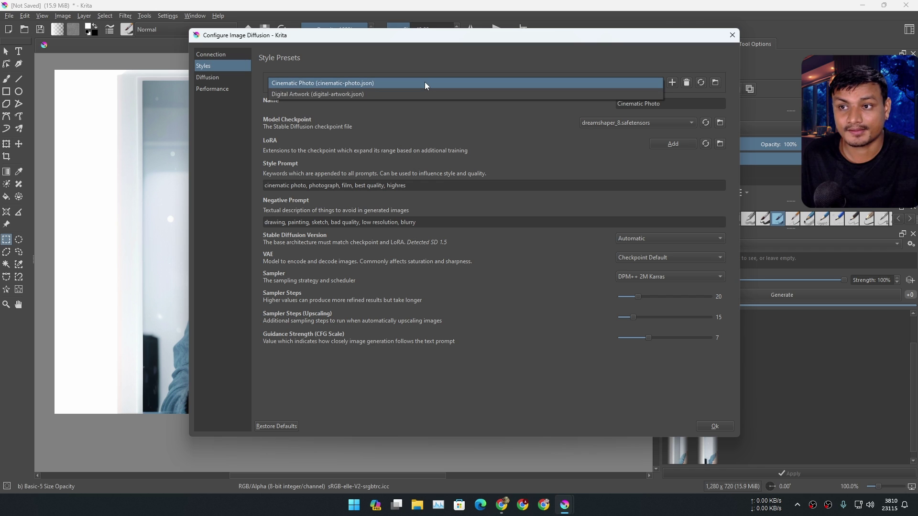
pyautogui.click(304, 84)
pyautogui.click(354, 79)
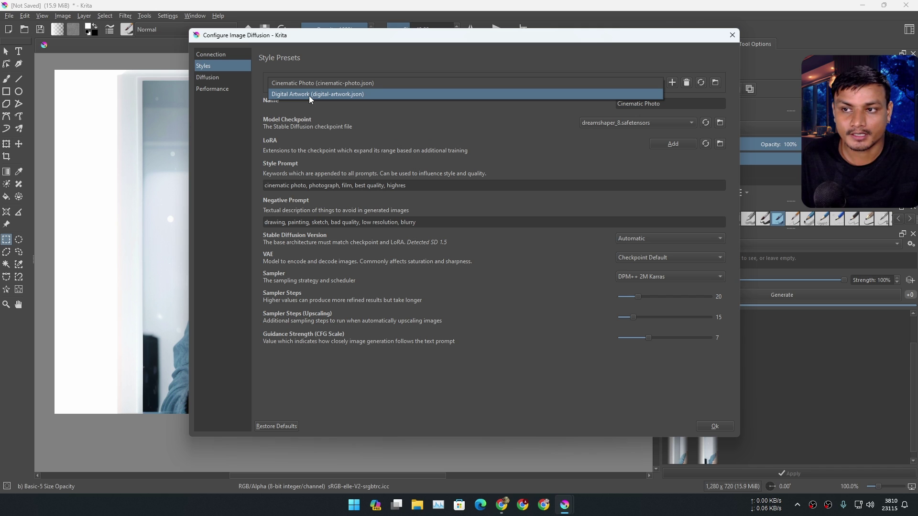
pyautogui.click(309, 96)
pyautogui.click(322, 82)
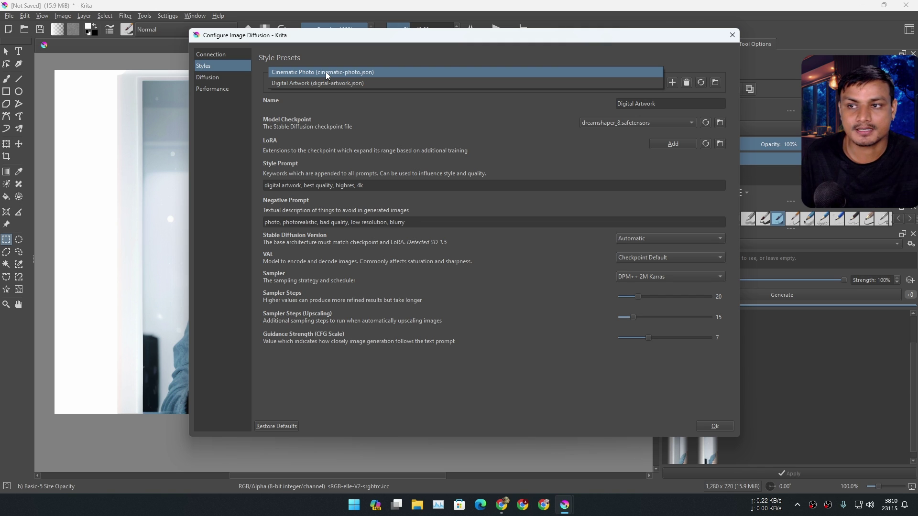
pyautogui.click(325, 72)
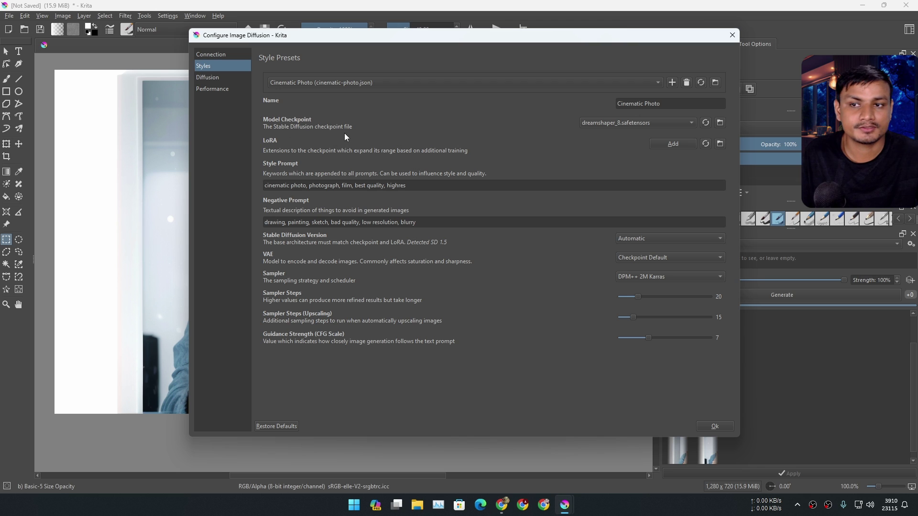
# Check the checkpoint list, keeping dreamshaper_8, and move the settings window aside
pyautogui.click(618, 124)
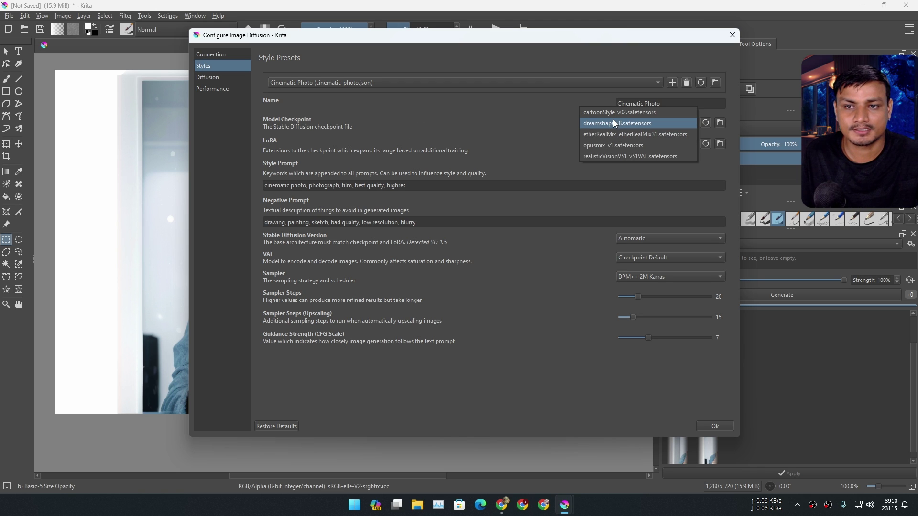
pyautogui.click(472, 126)
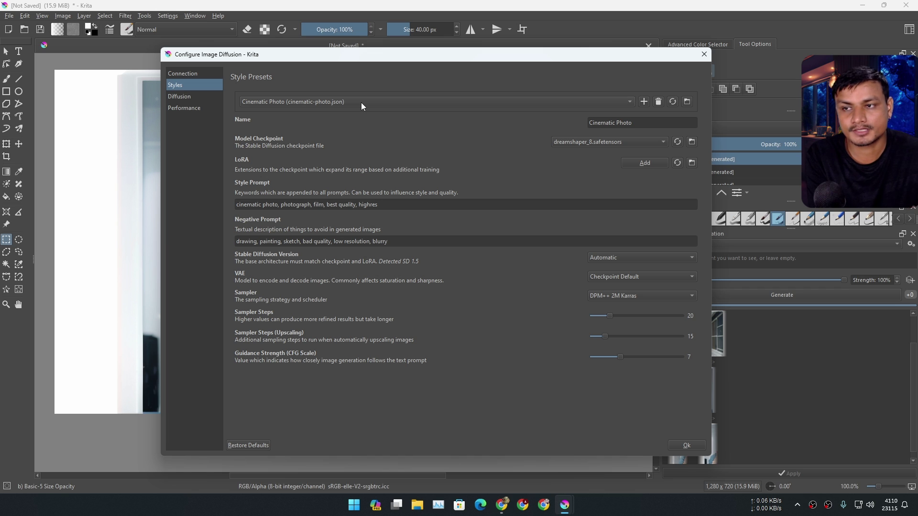
pyautogui.moveTo(402, 56)
pyautogui.mouseDown()
pyautogui.moveTo(396, 78)
pyautogui.moveTo(471, 324)
pyautogui.moveTo(413, 330)
pyautogui.moveTo(395, 43)
pyautogui.mouseUp()
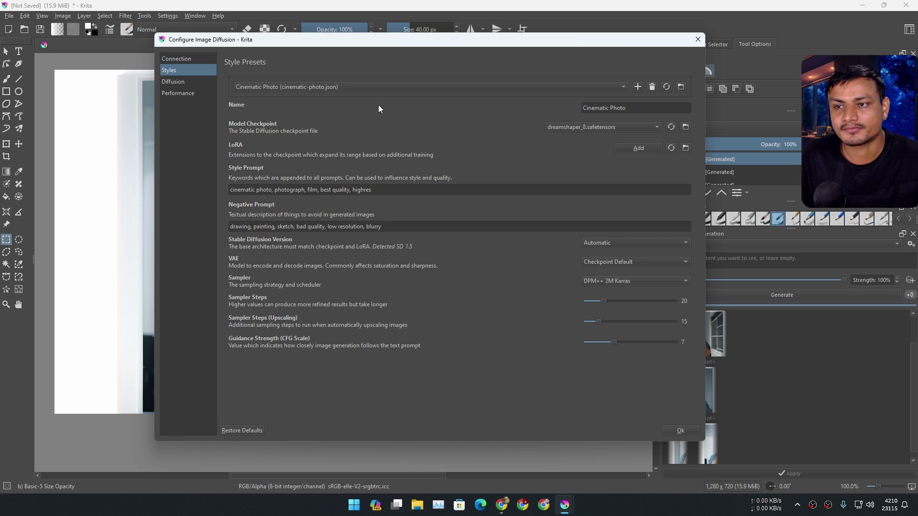
pyautogui.moveTo(450, 53); pyautogui.dragTo(398, 59)
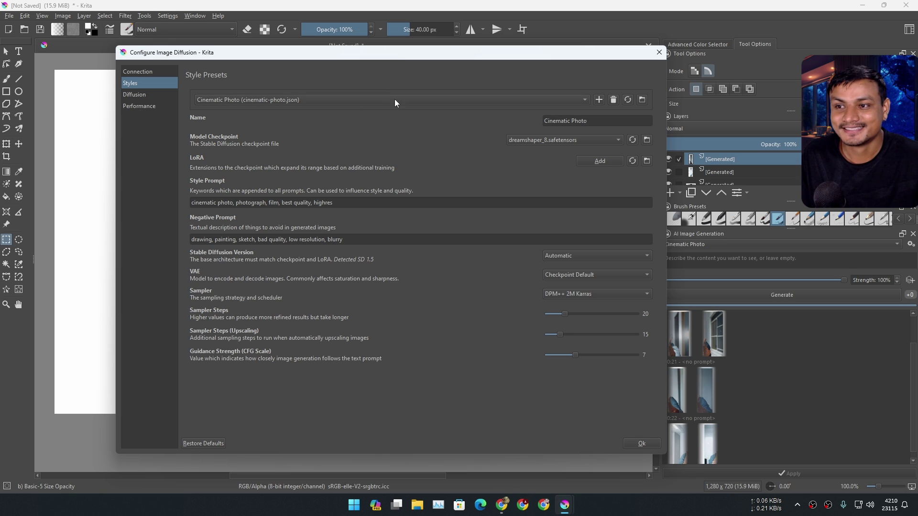
# Choose the Digital Artwork preset, confirm with Ok, and set the docker's style to Digital Artwork
pyautogui.click(344, 101)
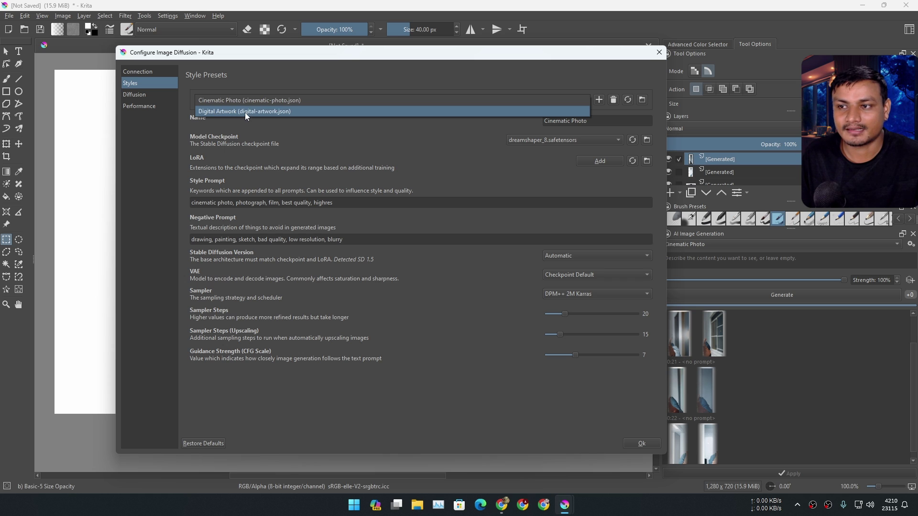
pyautogui.click(214, 112)
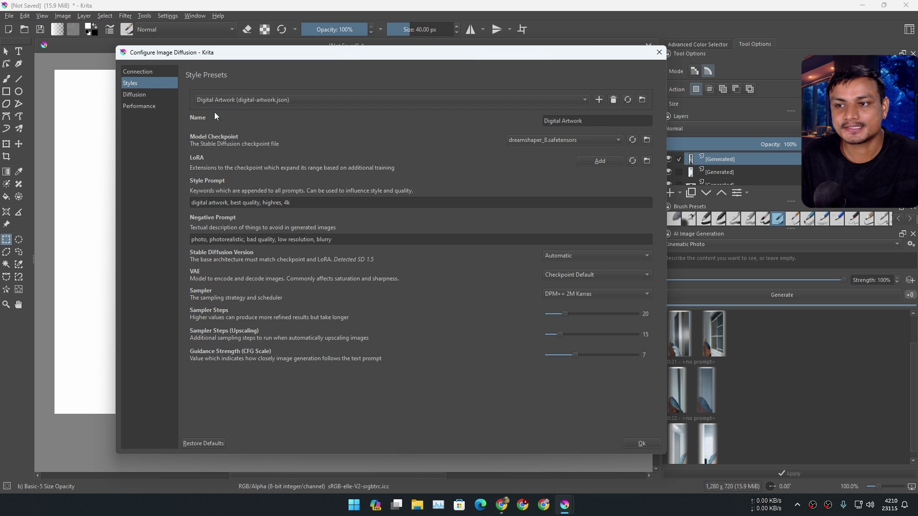
pyautogui.click(641, 443)
pyautogui.click(711, 243)
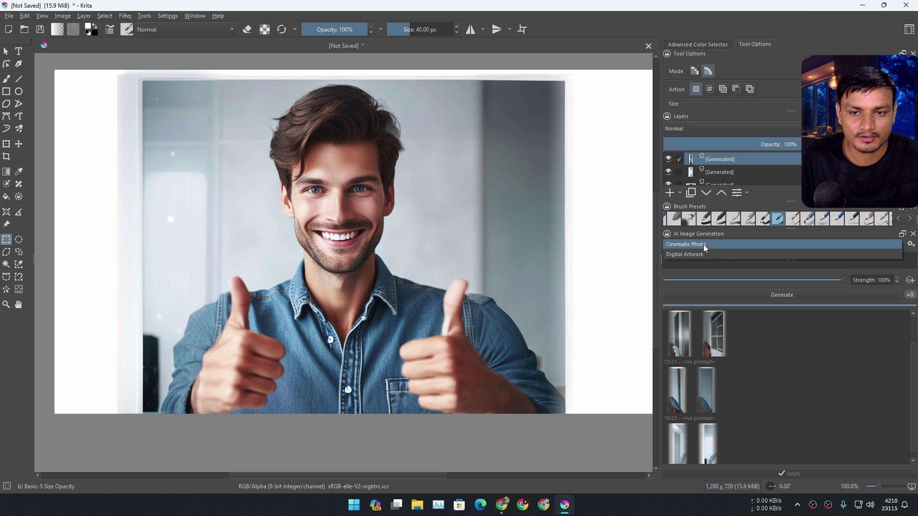
pyautogui.click(698, 254)
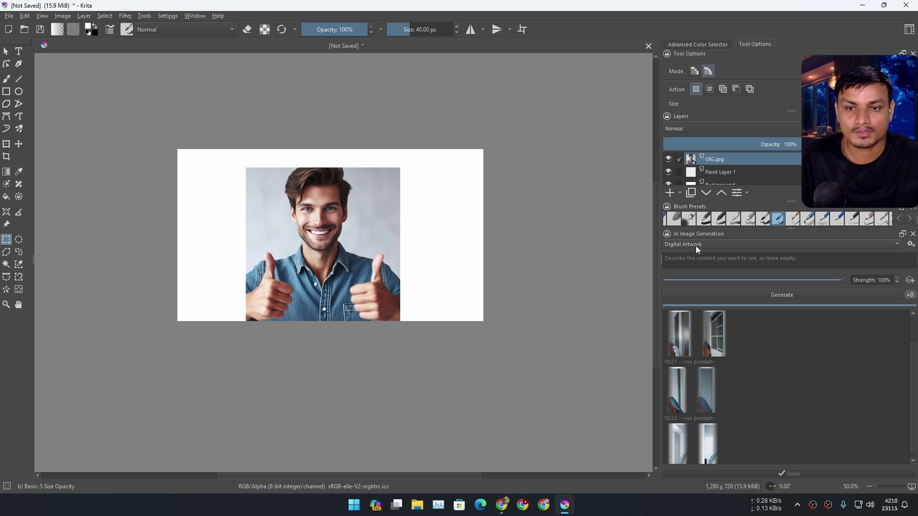
# Select a rectangular band across the top of the image, then open the AI diffusion settings
pyautogui.moveTo(241, 154); pyautogui.dragTo(410, 179)
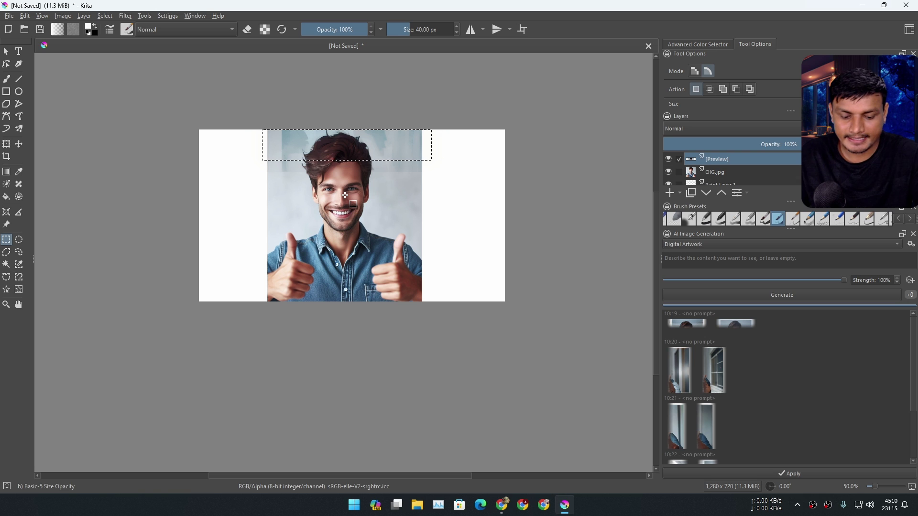
pyautogui.press('+')
pyautogui.press('+')
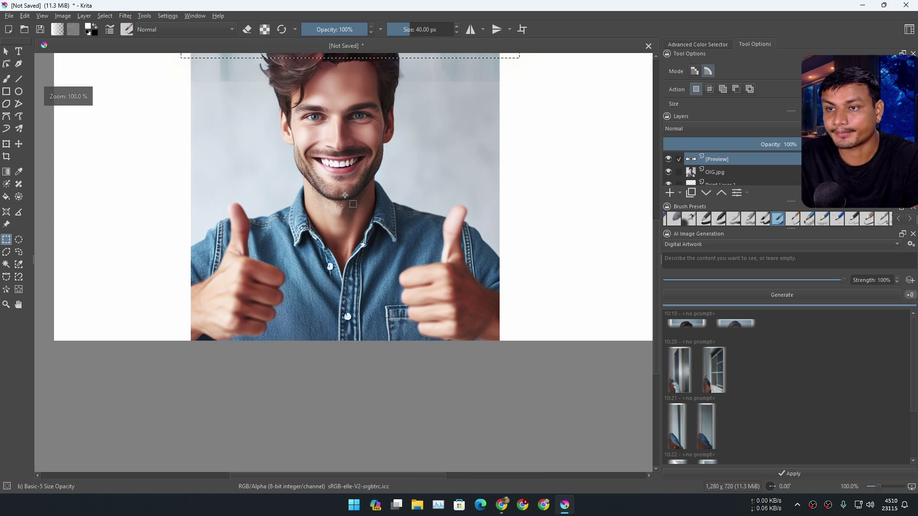
pyautogui.scroll(3, 513, 172)
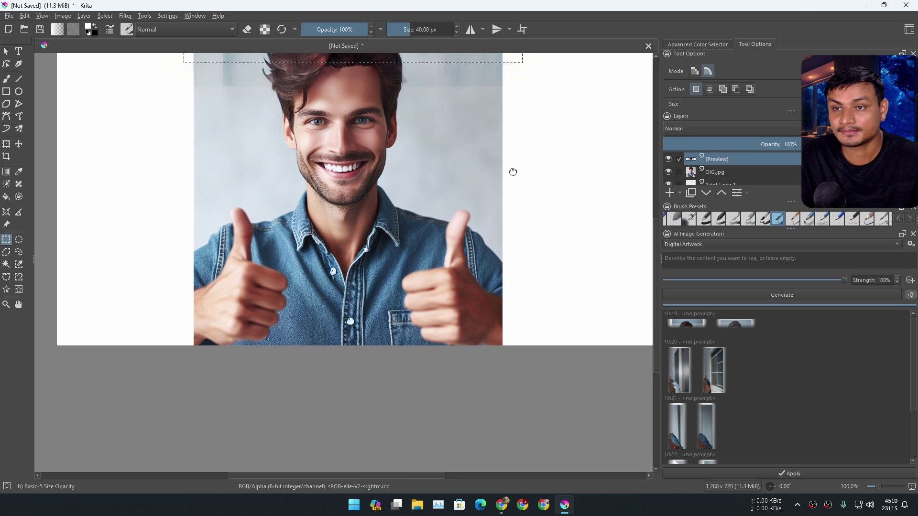
pyautogui.scroll(3, 280, 192)
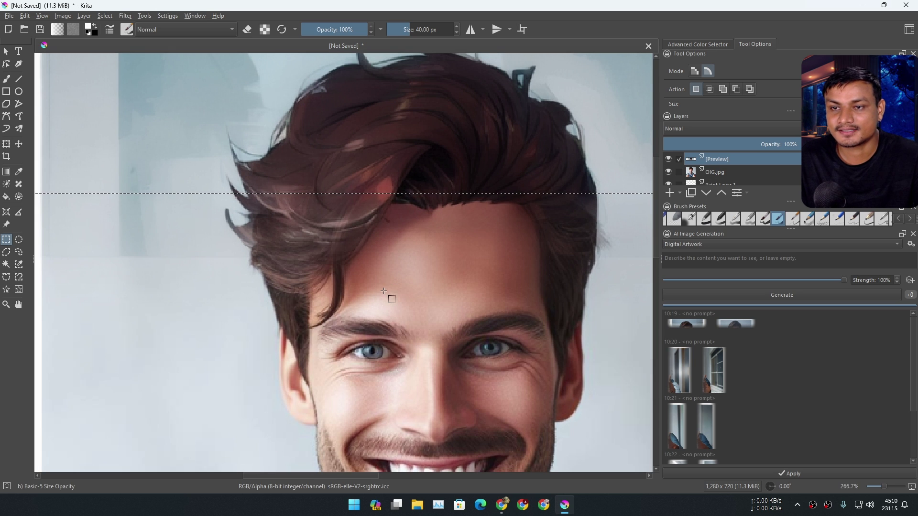
pyautogui.scroll(-3, 418, 196)
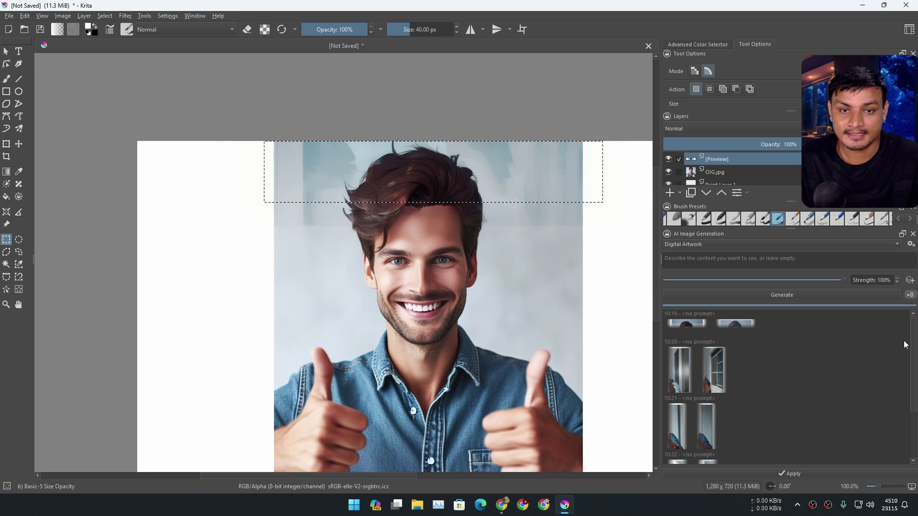
pyautogui.click(911, 244)
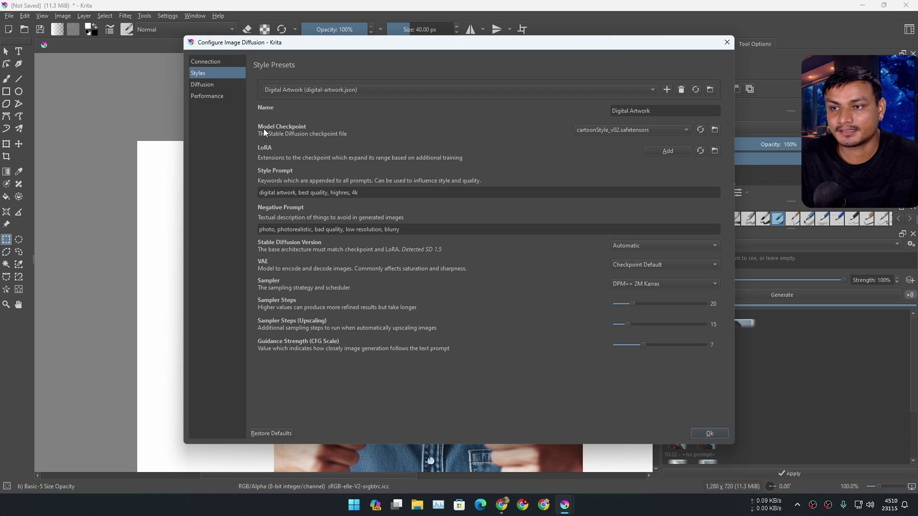
# Set the Digital Artwork style's checkpoint to cartoonStyle_v02.safetensors and confirm with Ok
pyautogui.click(621, 131)
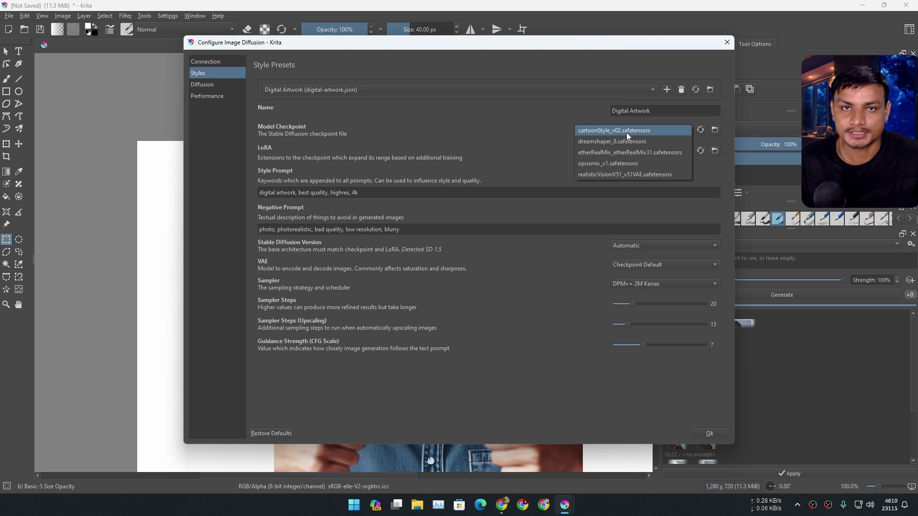
pyautogui.click(626, 133)
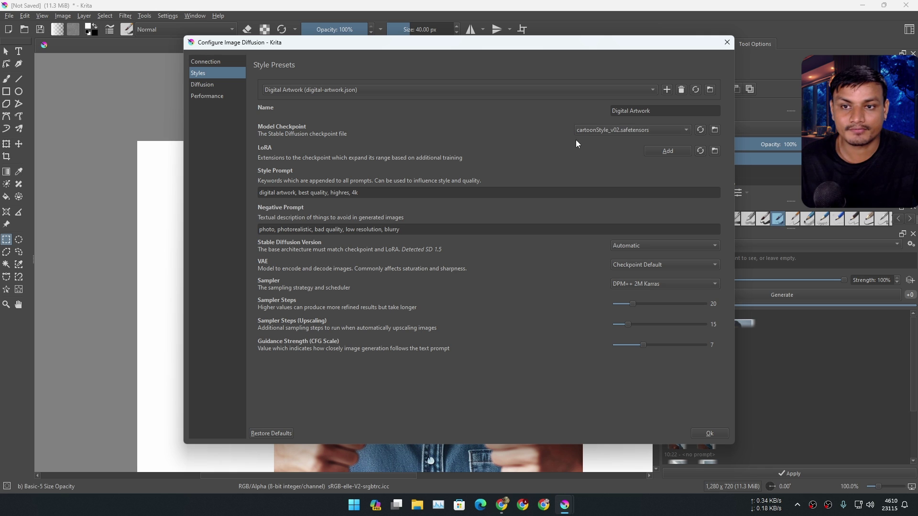
pyautogui.click(708, 434)
pyautogui.scroll(4, 469, 158)
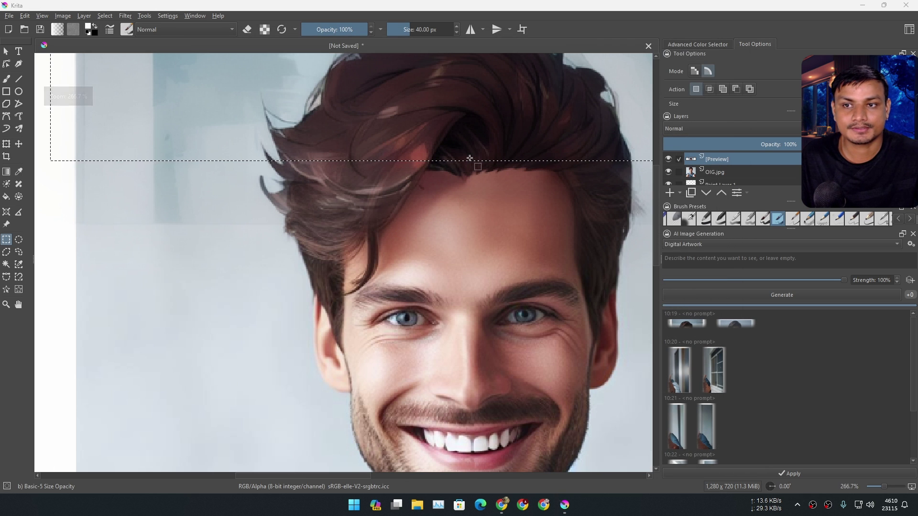
# Zoom out and pan the canvas, then switch to the Civitai DreamShaper page in Chrome
pyautogui.scroll(-2, 470, 158)
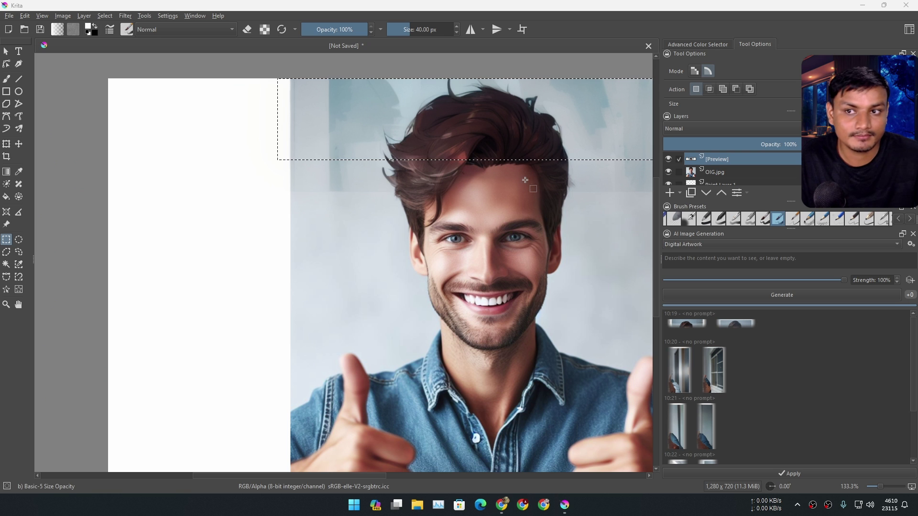
pyautogui.scroll(-1, 525, 180)
pyautogui.scroll(-1, 541, 240)
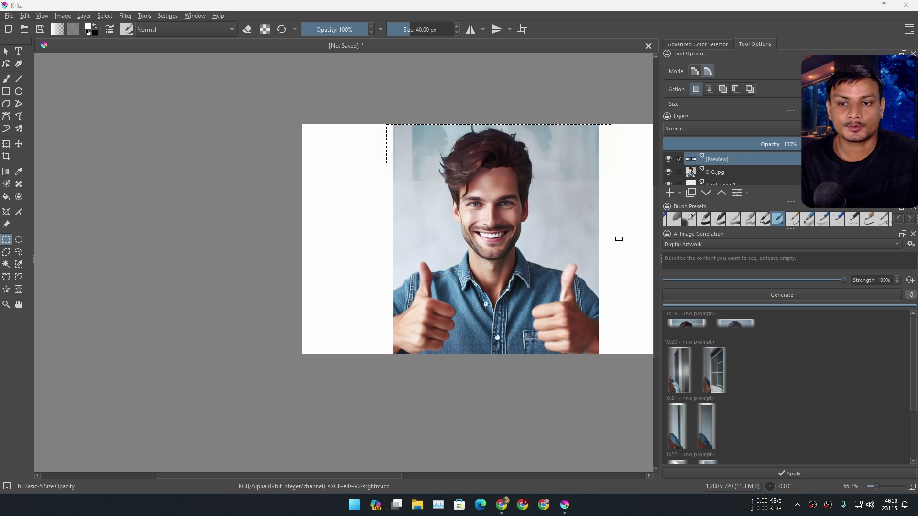
pyautogui.moveTo(611, 229); pyautogui.dragTo(476, 228)
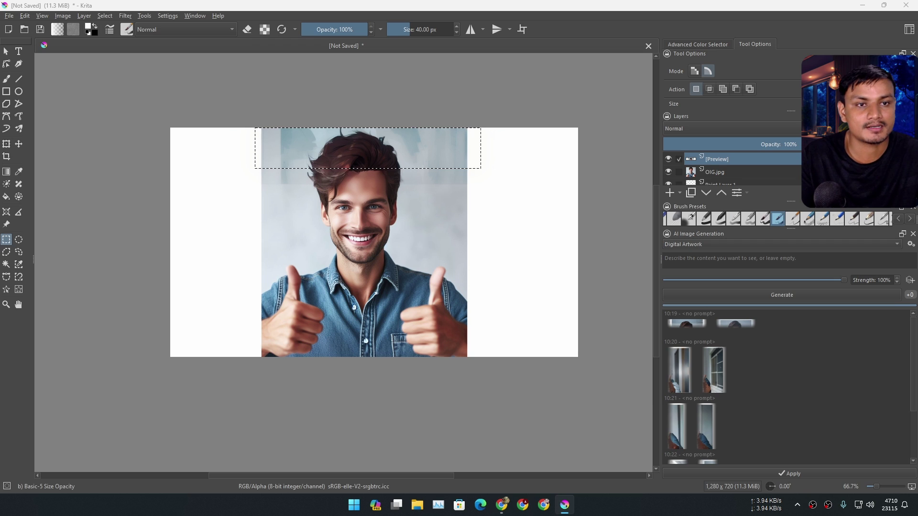
pyautogui.hotkey('alt', 'Tab')
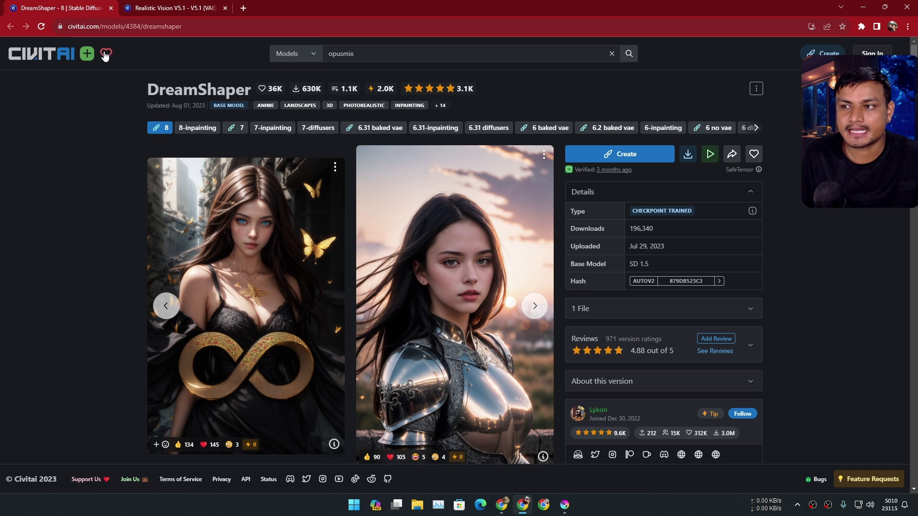
# Page back and forth through DreamShaper's sample carousel, then go to the Realistic Vision V5.1 tab
pyautogui.scroll(-2, 273, 219)
pyautogui.scroll(2, 273, 219)
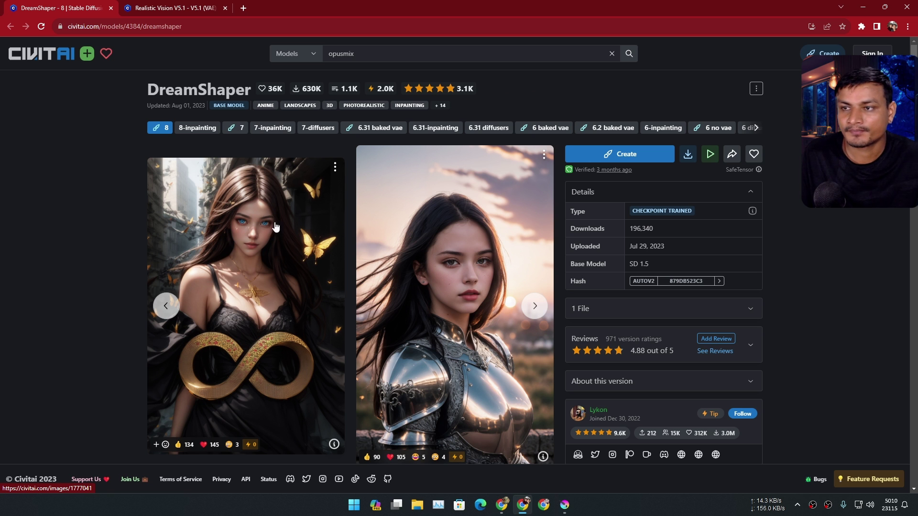
pyautogui.click(533, 308)
pyautogui.click(533, 308)
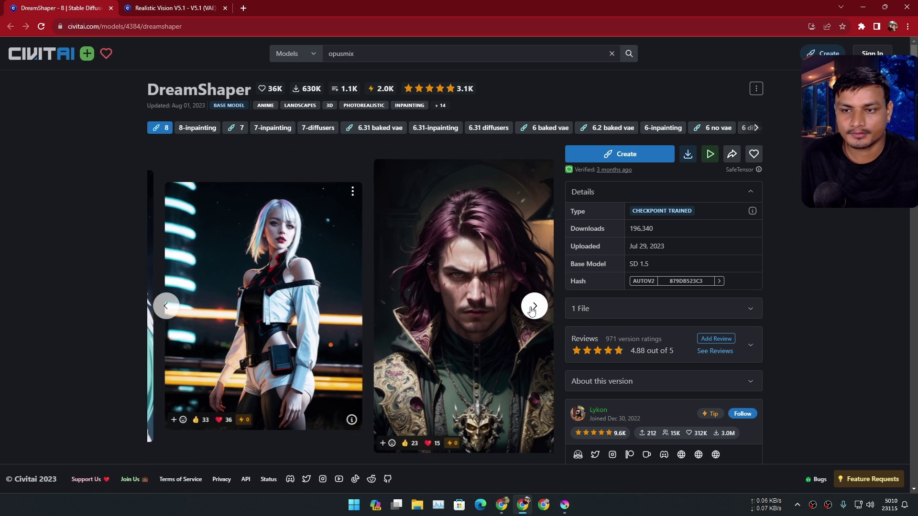
pyautogui.click(533, 308)
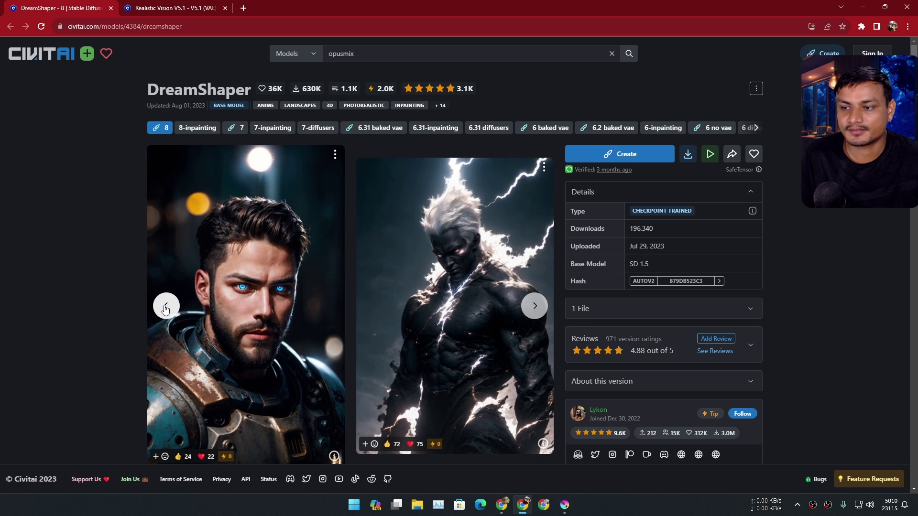
pyautogui.click(165, 308)
pyautogui.click(166, 308)
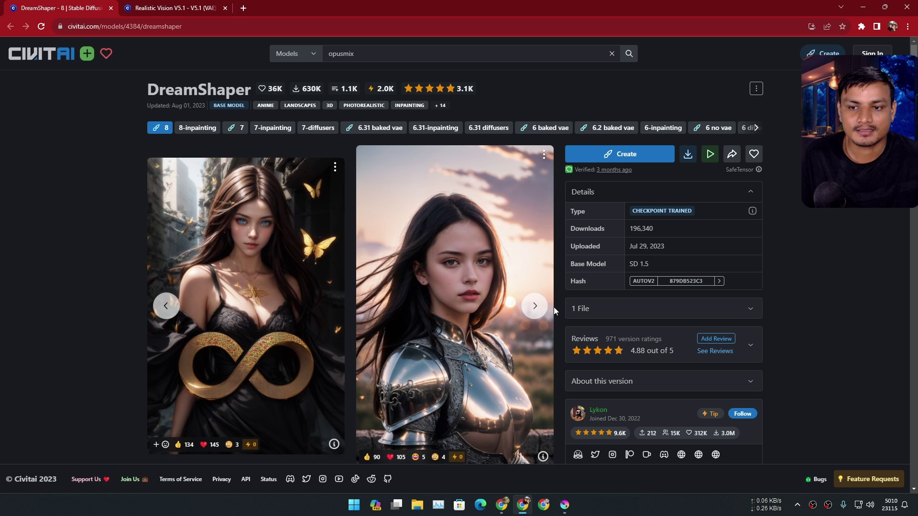
pyautogui.click(534, 307)
pyautogui.click(534, 308)
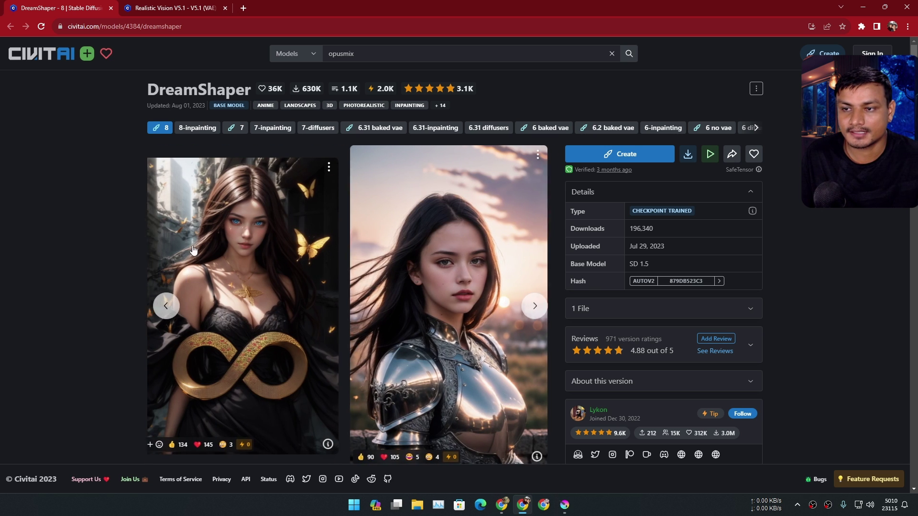
pyautogui.click(534, 309)
pyautogui.click(534, 309)
pyautogui.click(534, 309)
pyautogui.click(535, 309)
pyautogui.click(535, 309)
pyautogui.click(534, 308)
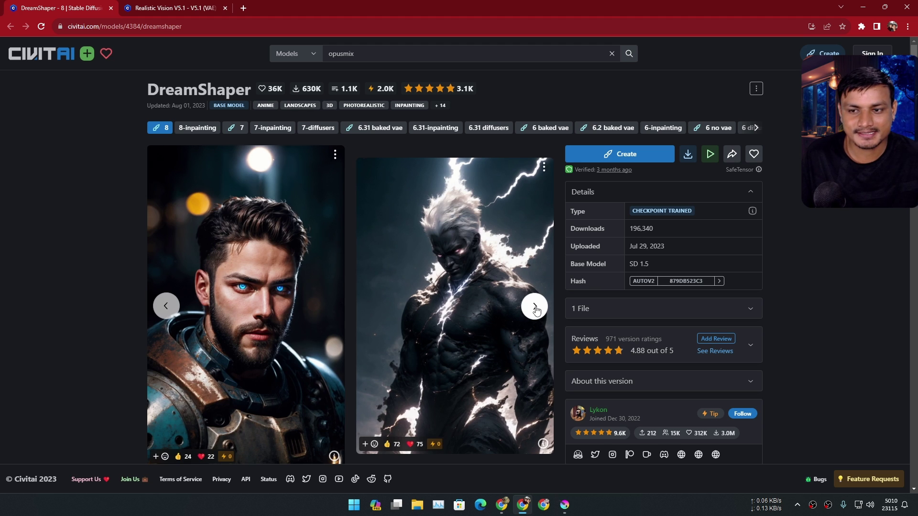
pyautogui.click(534, 308)
pyautogui.click(144, 8)
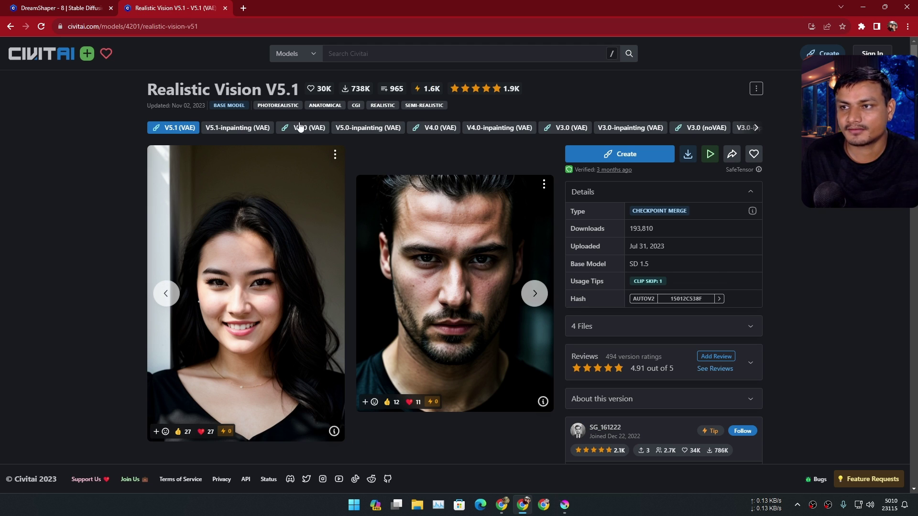
# Page forward and back through the Realistic Vision V5.1 sample images
pyautogui.click(529, 297)
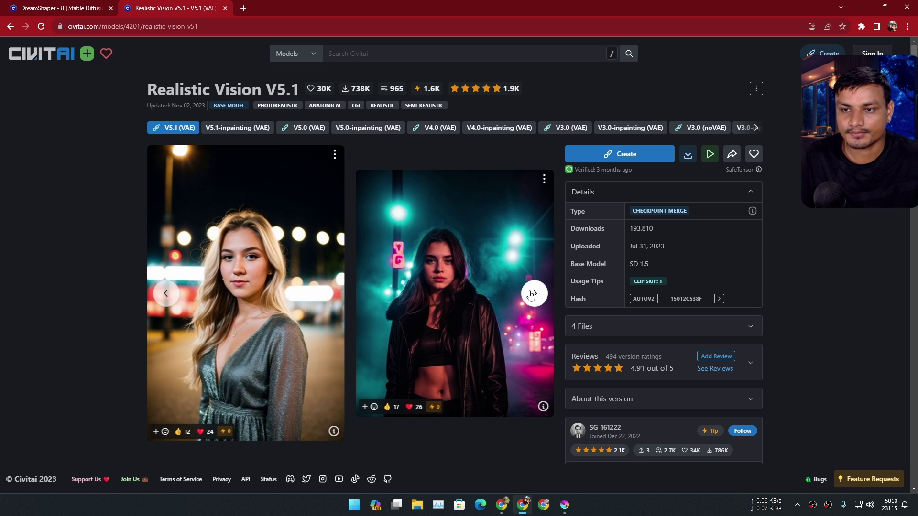
pyautogui.click(532, 292)
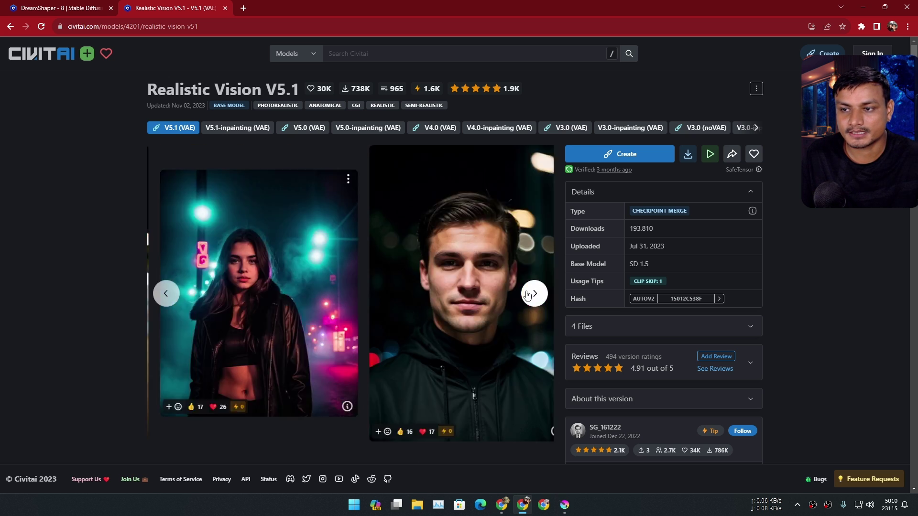
pyautogui.click(532, 292)
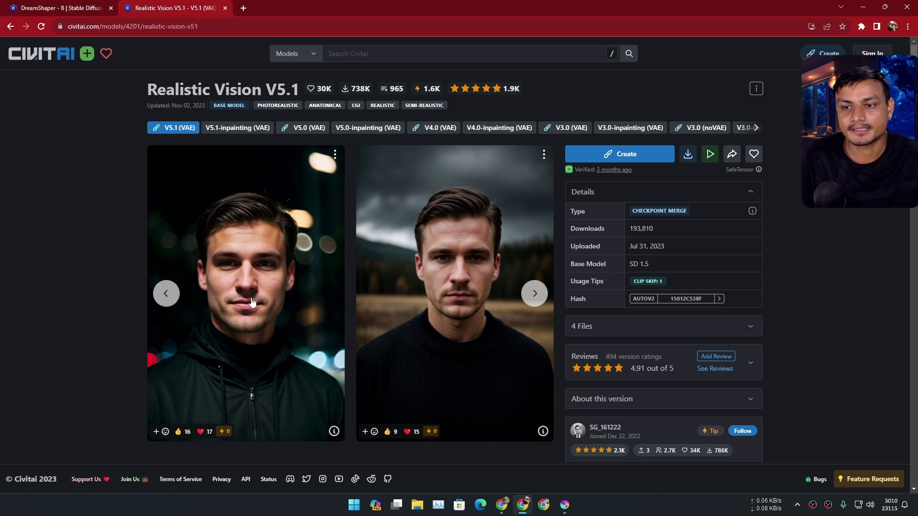
pyautogui.click(165, 296)
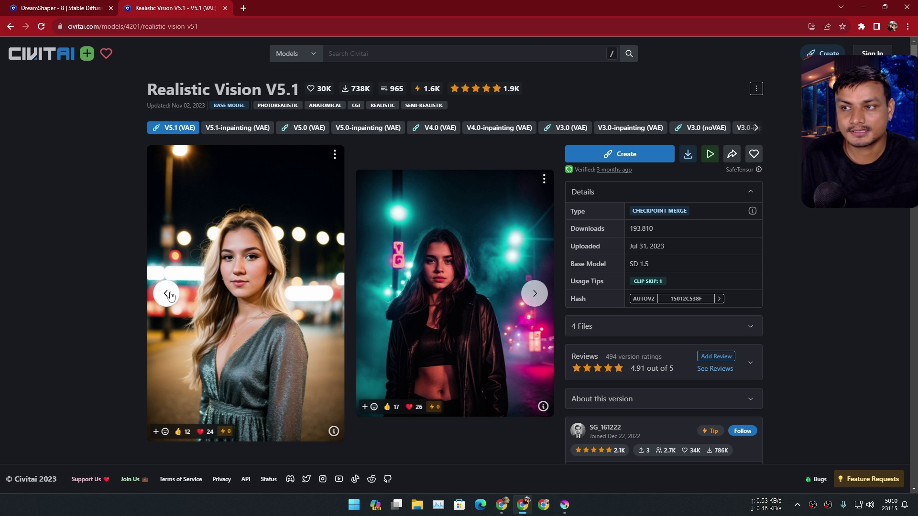
pyautogui.click(167, 294)
pyautogui.moveTo(564, 504)
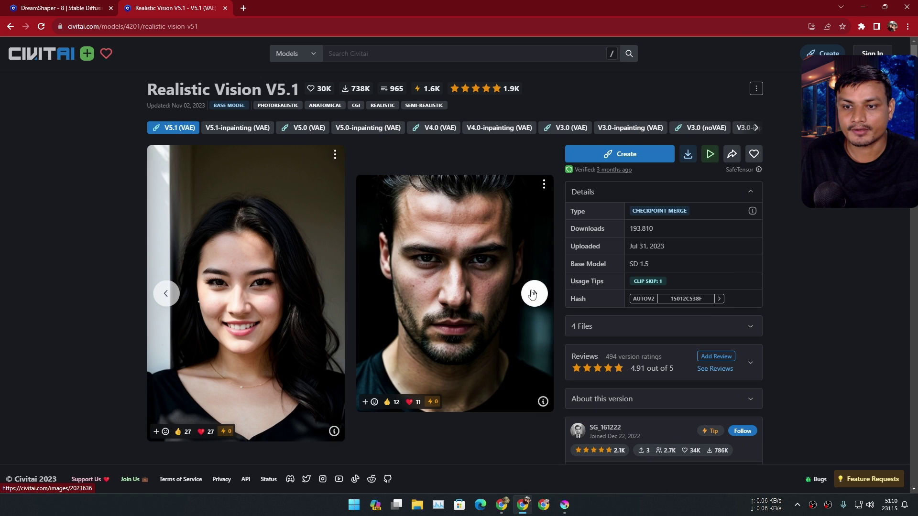
pyautogui.click(533, 293)
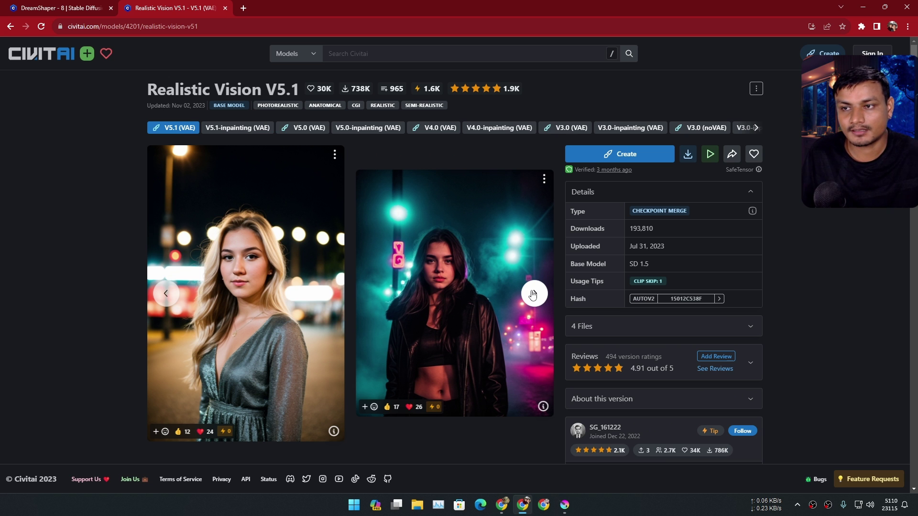
pyautogui.click(533, 294)
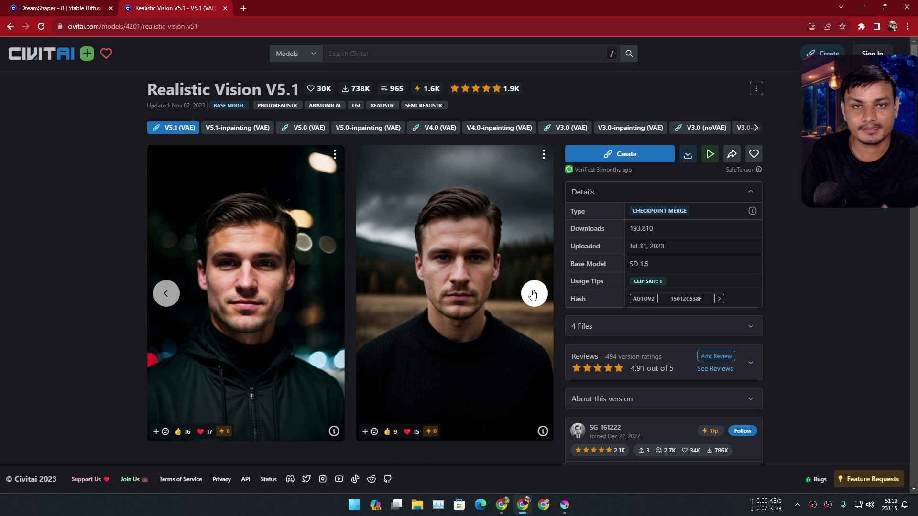
# Scroll the Realistic Vision page, close its tab, and return to Krita
pyautogui.scroll(-15, 122, 182)
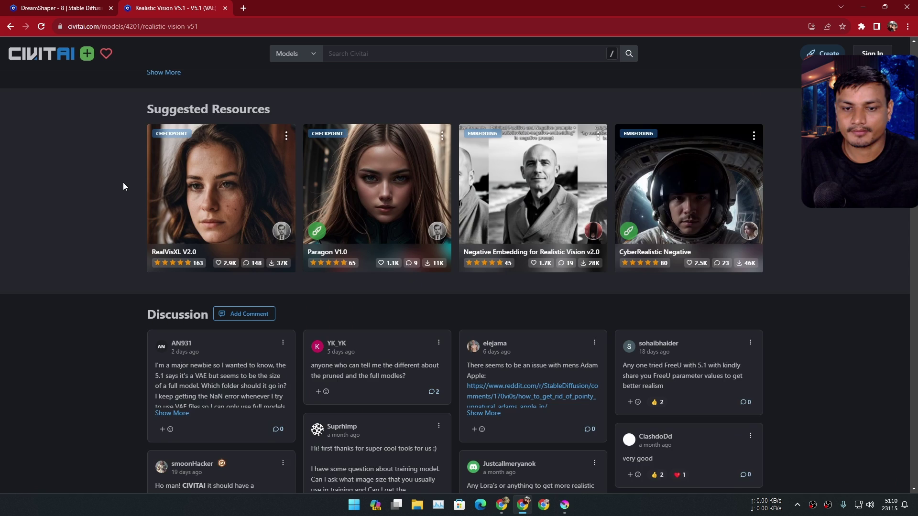
pyautogui.scroll(1, 119, 181)
pyautogui.scroll(-15, 102, 182)
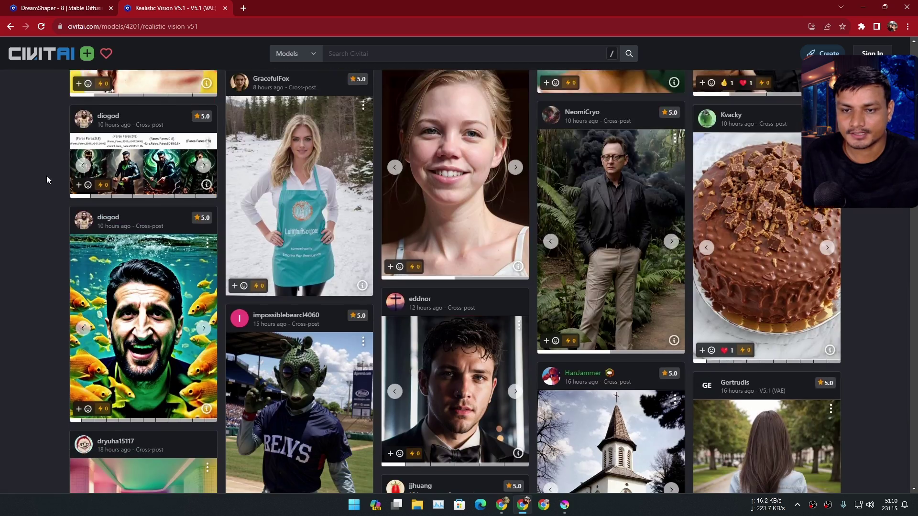
pyautogui.scroll(15, 45, 176)
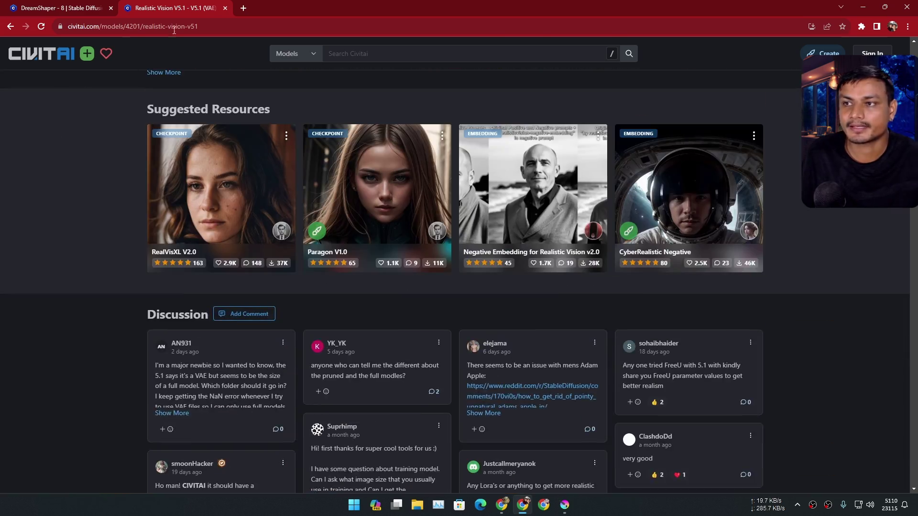
pyautogui.click(225, 8)
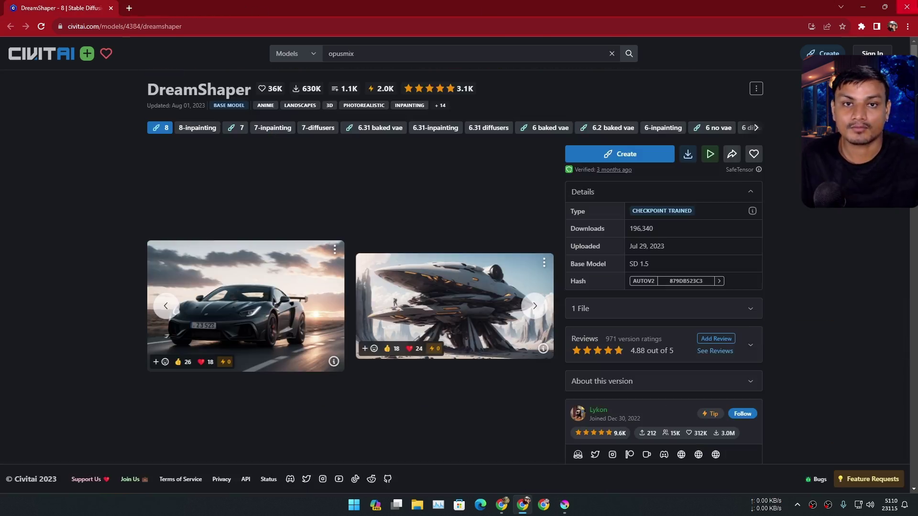
pyautogui.hotkey('alt', 'Tab')
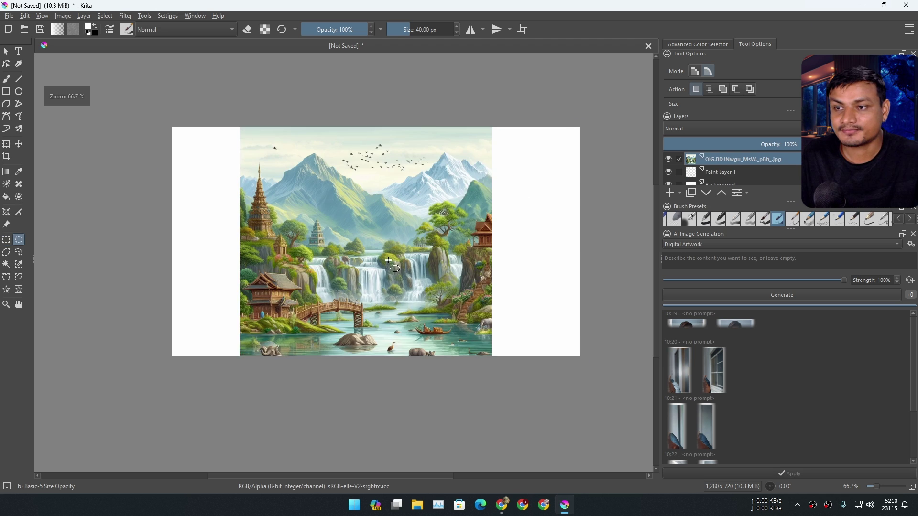
# Check the Digital Artwork style settings with its cartoonStyle_v02 checkpoint, then close the dialog
pyautogui.scroll(1, 388, 261)
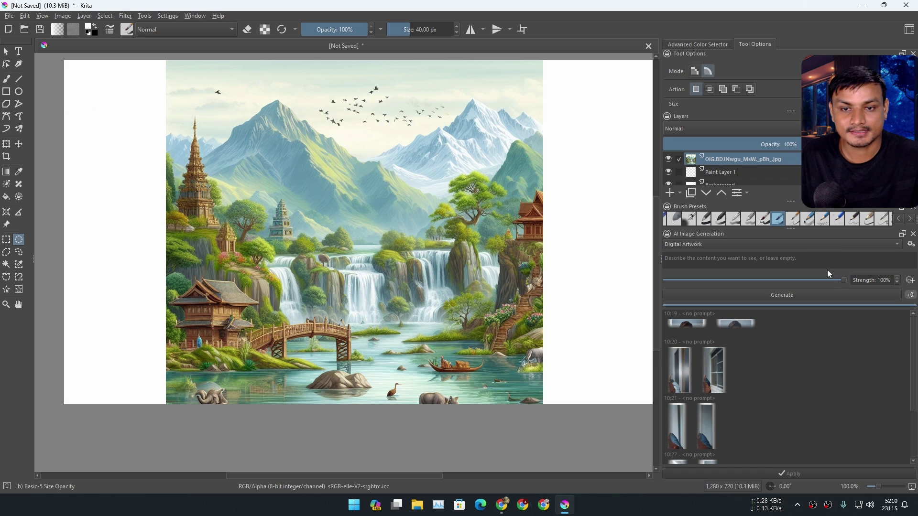
pyautogui.click(911, 244)
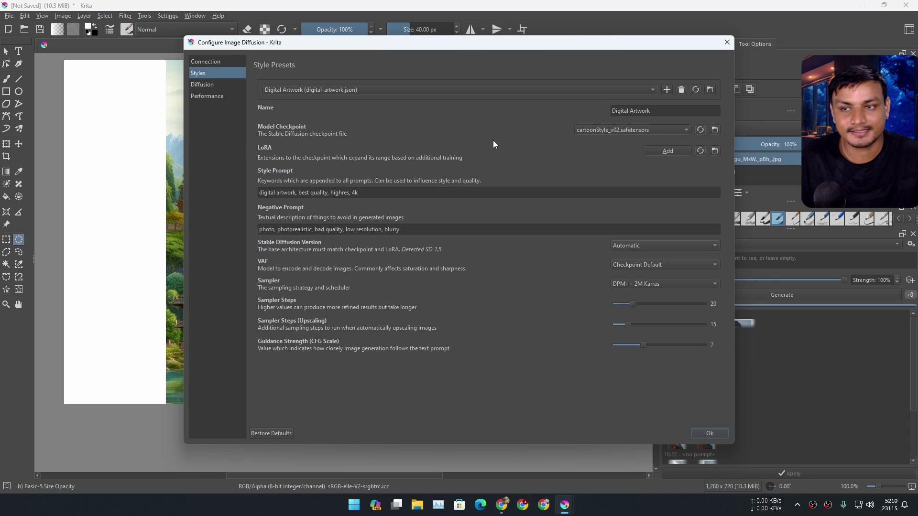
pyautogui.click(729, 47)
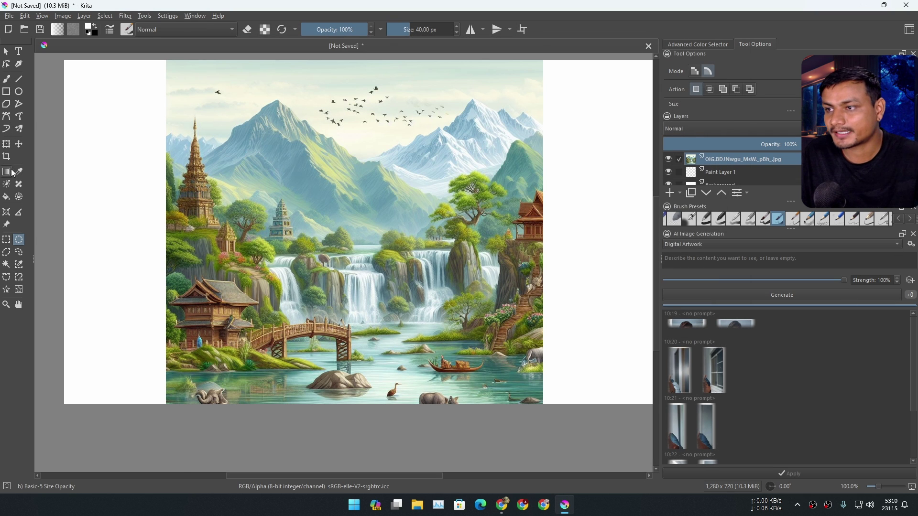
# Select the blank white strip on the landscape's left side with Rectangular Selection
pyautogui.click(6, 239)
pyautogui.moveTo(51, 60); pyautogui.dragTo(174, 417)
pyautogui.press('-')
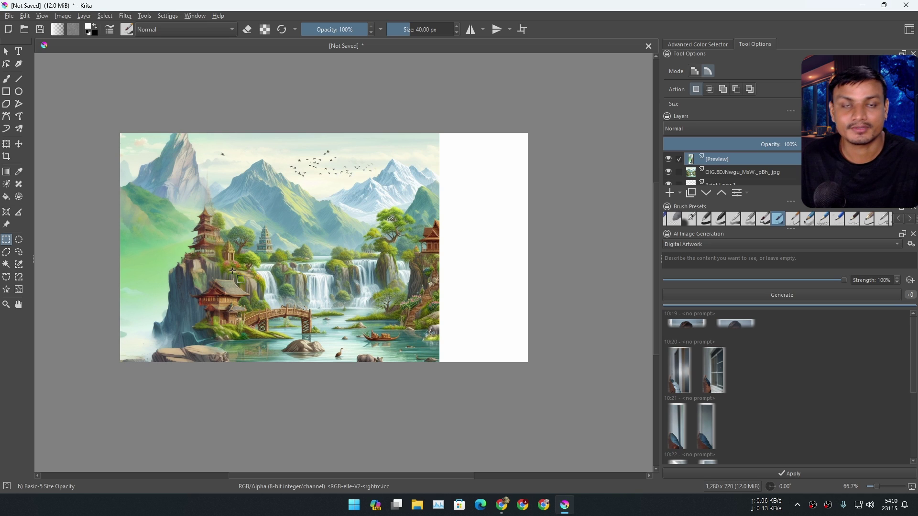
pyautogui.scroll(7, 233, 271)
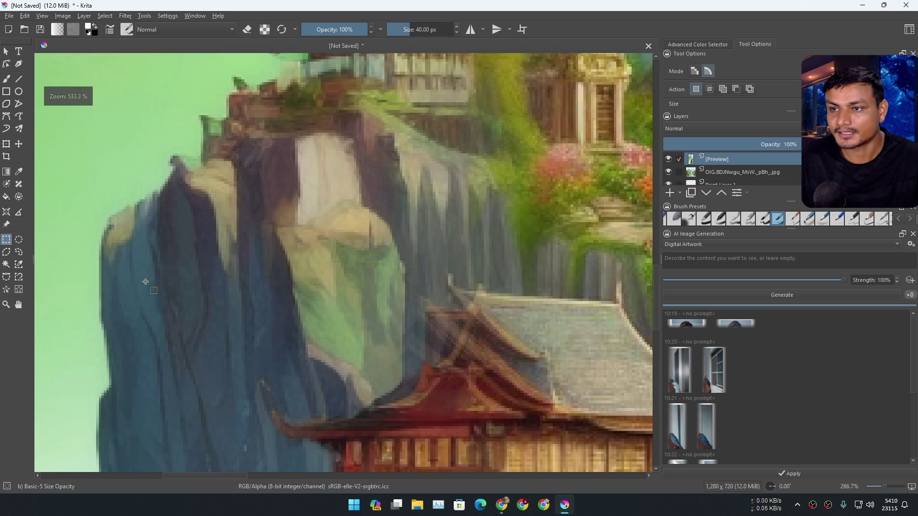
pyautogui.scroll(-7, 183, 276)
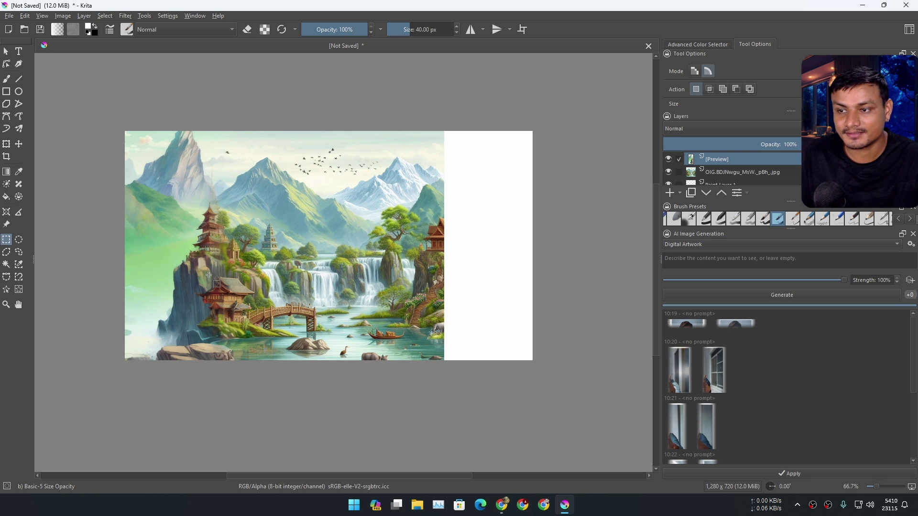
pyautogui.scroll(2, 208, 277)
pyautogui.scroll(-2, 208, 276)
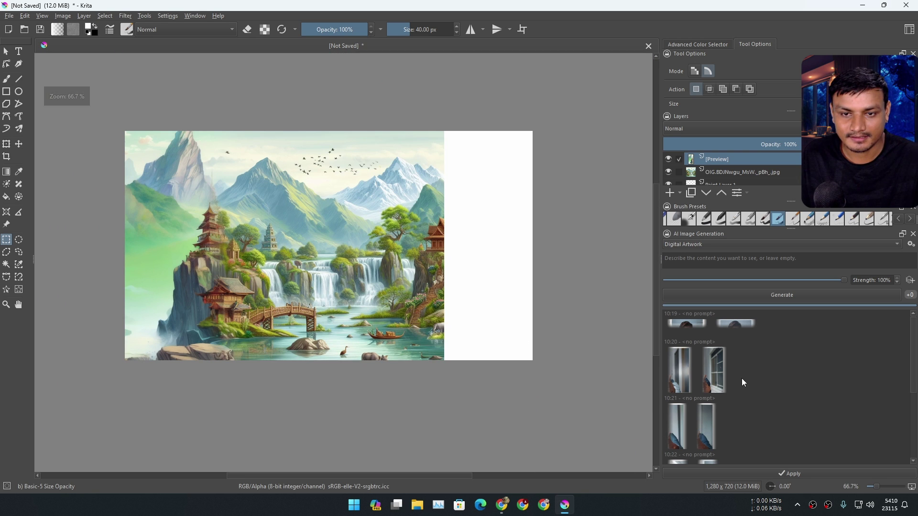
pyautogui.scroll(-3, 742, 378)
# Compare the two generated left-side results, pagoda-topped cliffs versus the cliff-tower variation
pyautogui.click(710, 441)
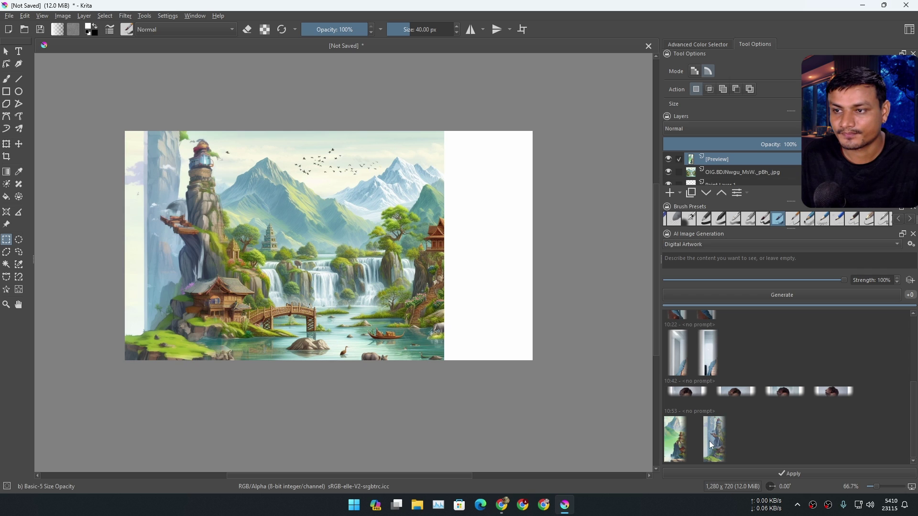
pyautogui.click(689, 442)
pyautogui.click(715, 443)
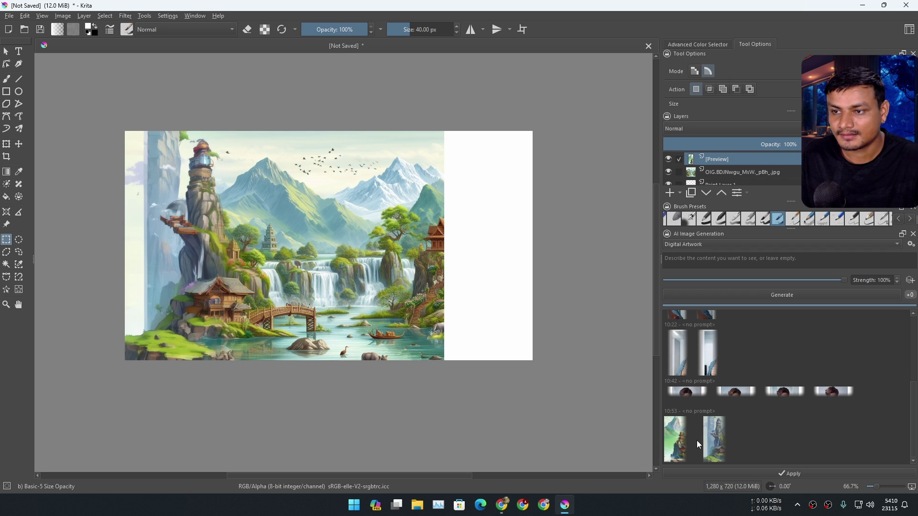
pyautogui.click(696, 441)
pyautogui.click(714, 437)
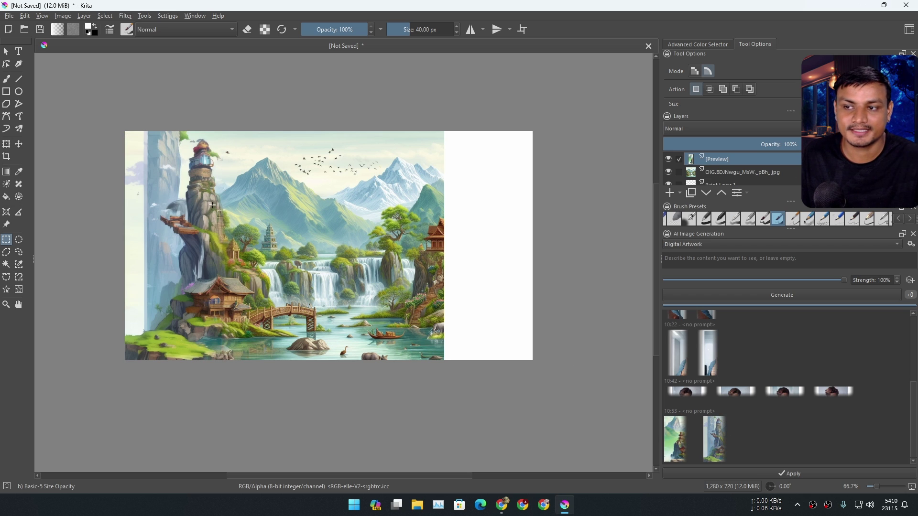
pyautogui.press('Left')
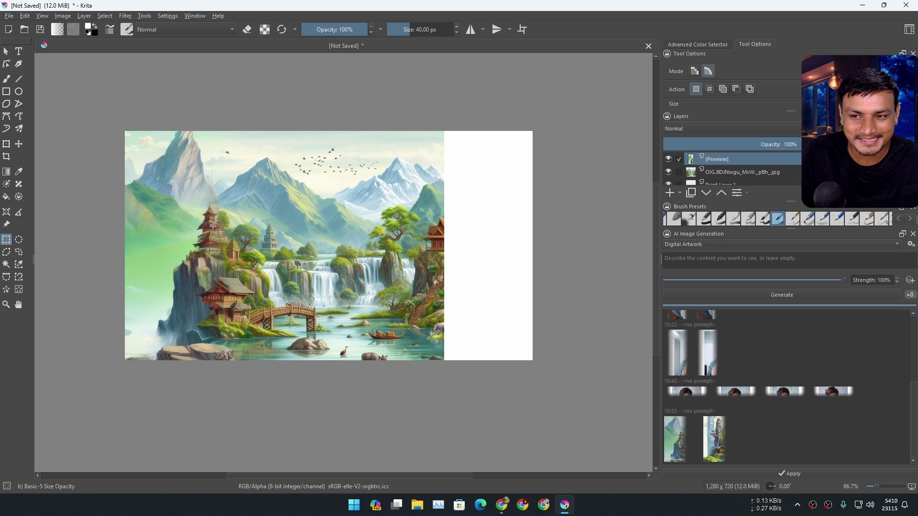
pyautogui.scroll(3, 201, 237)
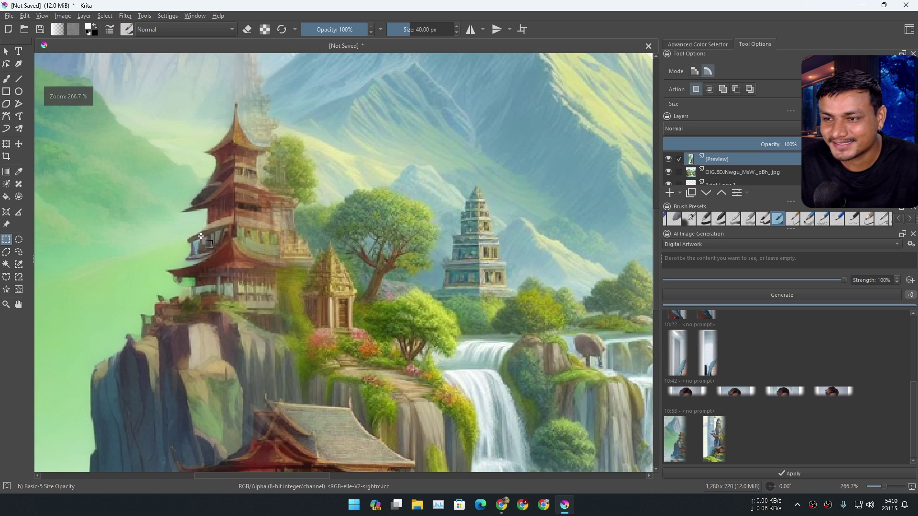
pyautogui.scroll(-4, 201, 236)
pyautogui.click(714, 435)
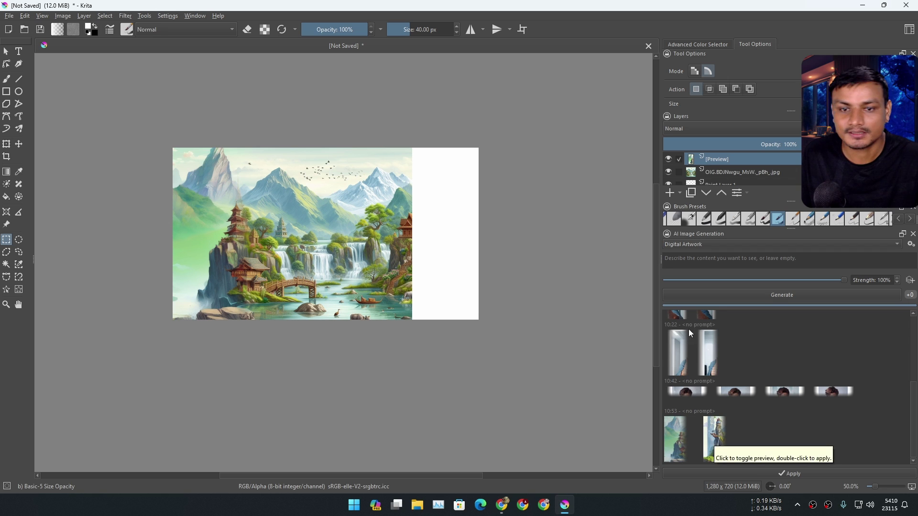
# Keep the left-side fill, then select the blank right strip and generate scenery for it
pyautogui.click(790, 473)
pyautogui.moveTo(405, 141); pyautogui.dragTo(485, 324)
pyautogui.click(776, 295)
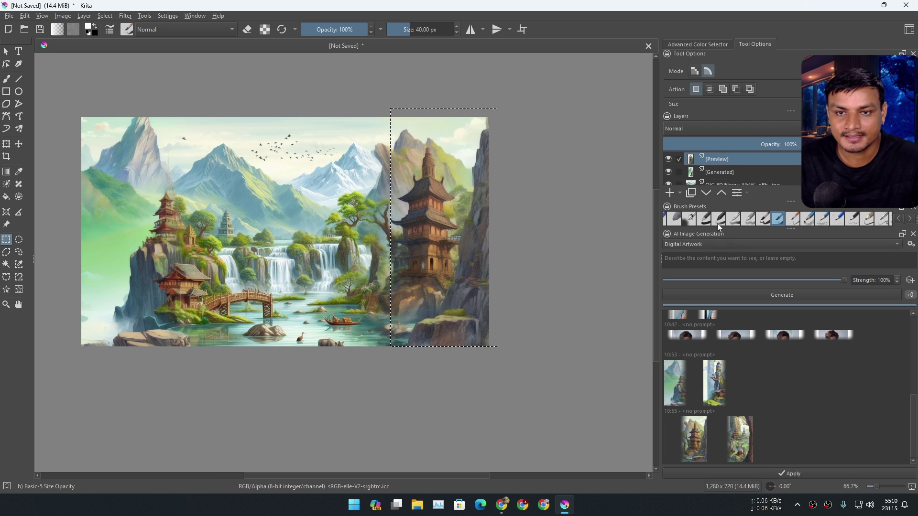
# Toggle the generated preview on and off to compare it with the original image
pyautogui.click(669, 159)
pyautogui.click(668, 159)
pyautogui.click(669, 159)
pyautogui.click(668, 159)
pyautogui.click(668, 160)
pyautogui.click(668, 160)
pyautogui.click(669, 160)
pyautogui.click(669, 160)
pyautogui.click(670, 159)
pyautogui.click(669, 160)
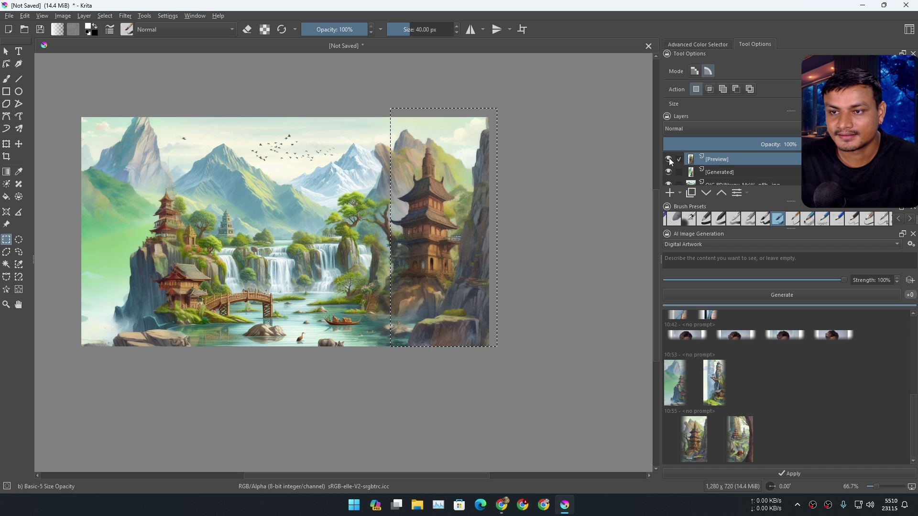
# Compare the tree-and-pagoda and tower-pagoda variants, then apply the tree-and-pagoda one
pyautogui.click(738, 439)
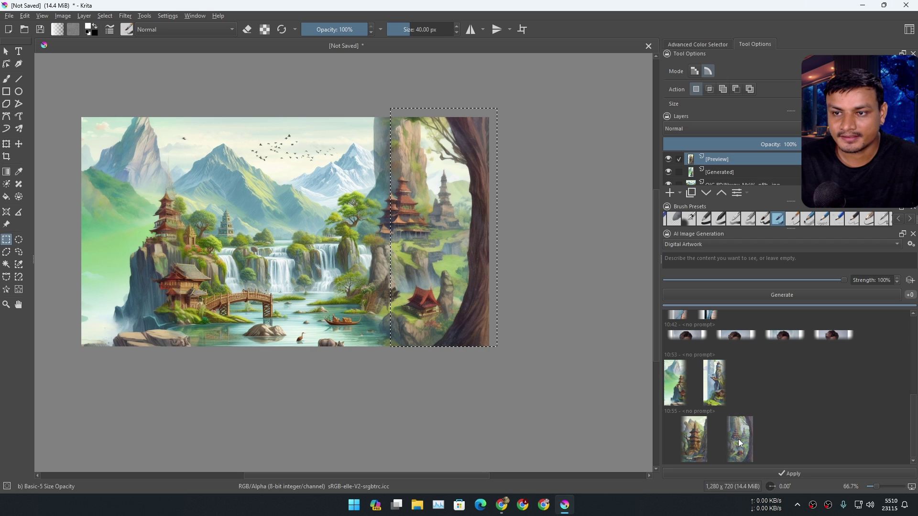
pyautogui.click(687, 433)
pyautogui.click(731, 435)
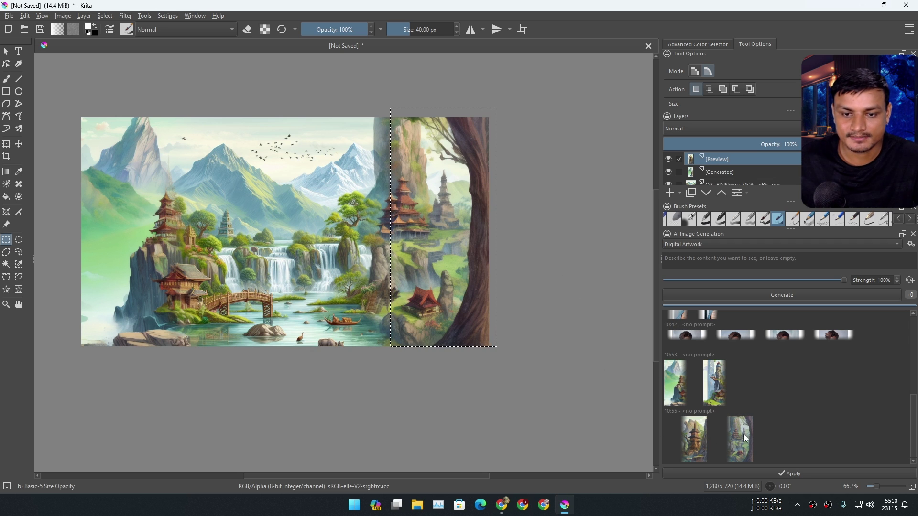
pyautogui.click(791, 473)
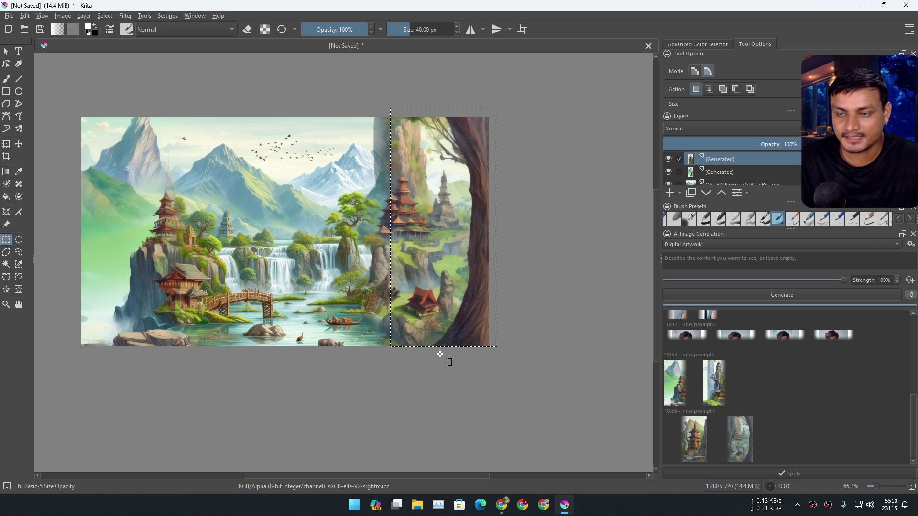
# Clear the selection and zoom around to review the filled right edge
pyautogui.hotkey('ctrl', 'shift', 'a')
pyautogui.scroll(-2, 235, 299)
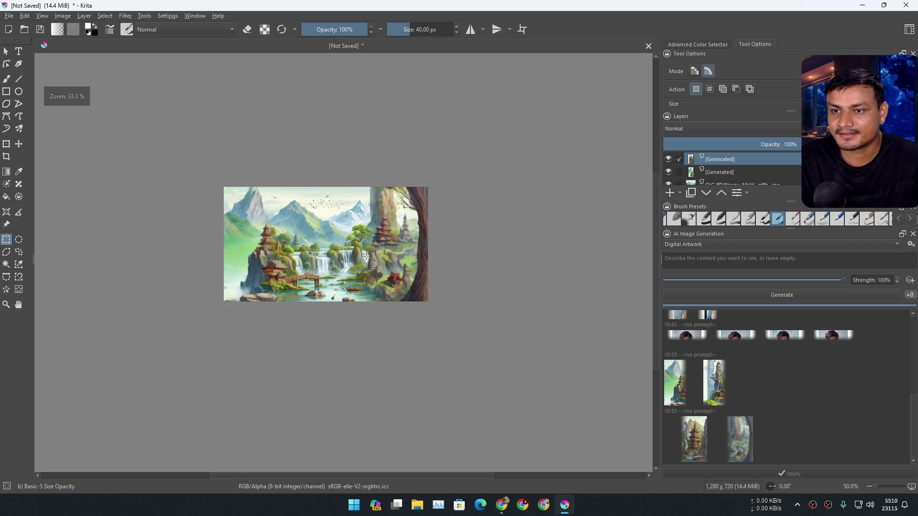
pyautogui.scroll(4, 374, 256)
pyautogui.scroll(-1, 374, 256)
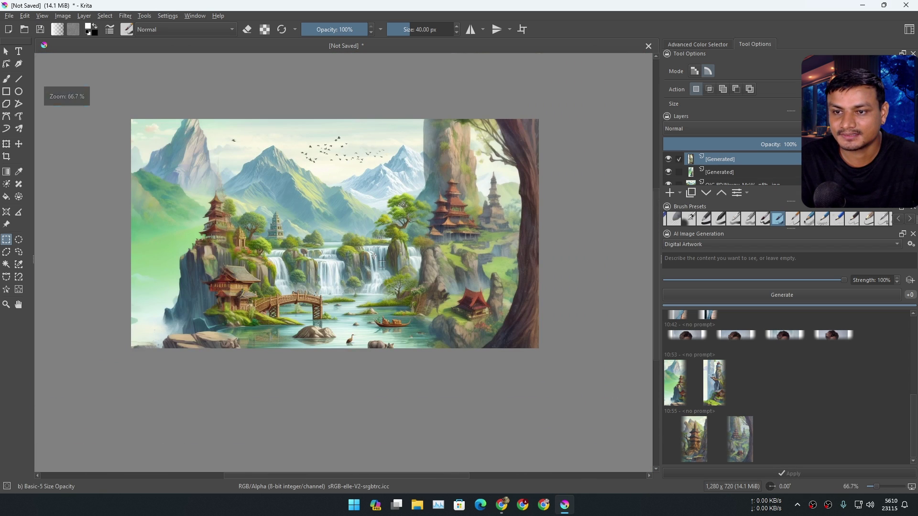
pyautogui.scroll(1, 374, 257)
pyautogui.scroll(-1, 370, 254)
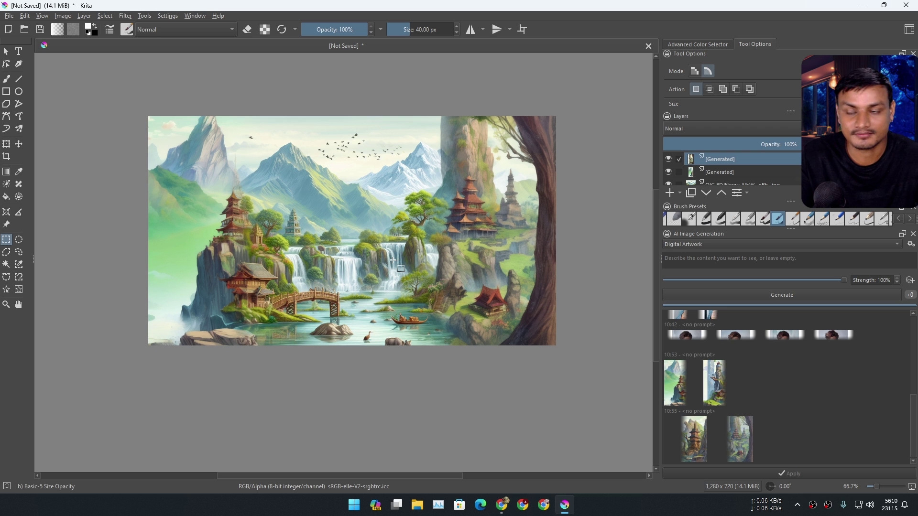
pyautogui.scroll(1, 325, 260)
pyautogui.scroll(-2, 325, 260)
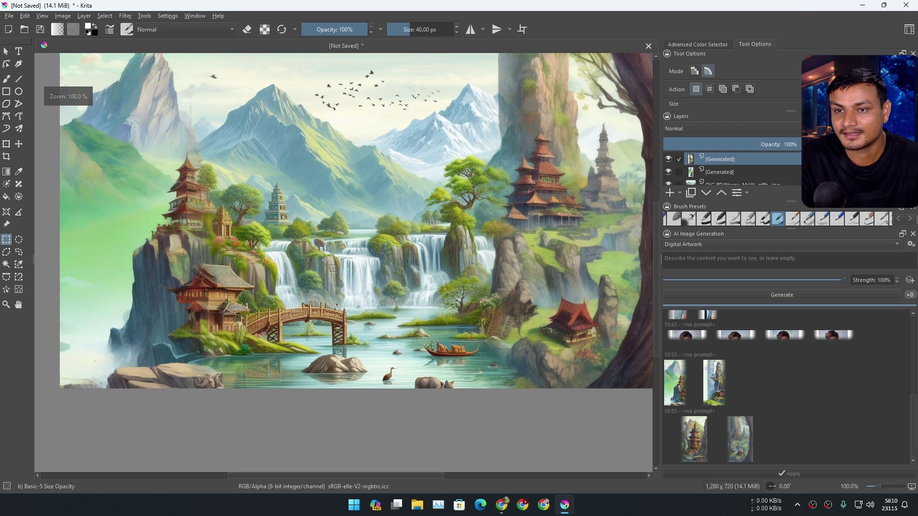
# Open the AI diffusion settings and check that the checkpoint is cartoonStyle_v02.safetensors
pyautogui.click(911, 244)
pyautogui.click(609, 130)
pyautogui.click(609, 132)
# Move the settings window aside to view the image, then close the settings
pyautogui.moveTo(520, 47); pyautogui.dragTo(703, 76)
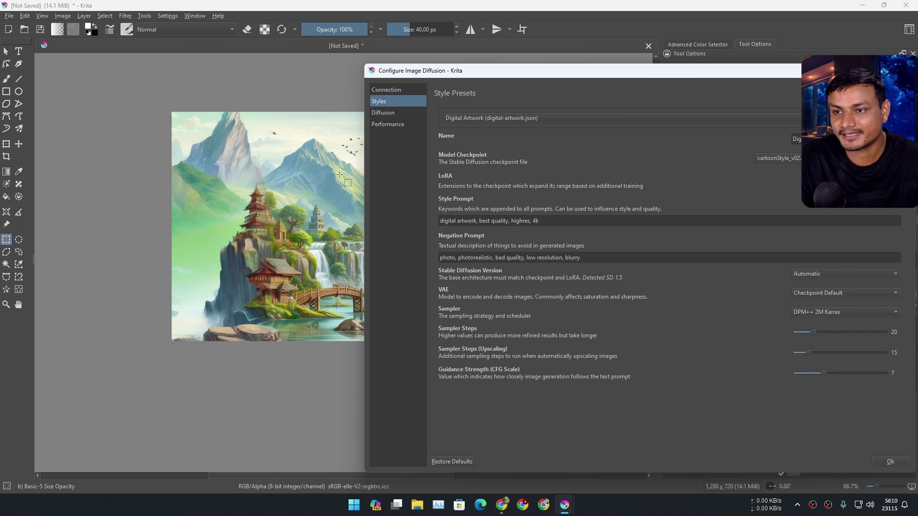
pyautogui.moveTo(482, 79); pyautogui.dragTo(619, 272)
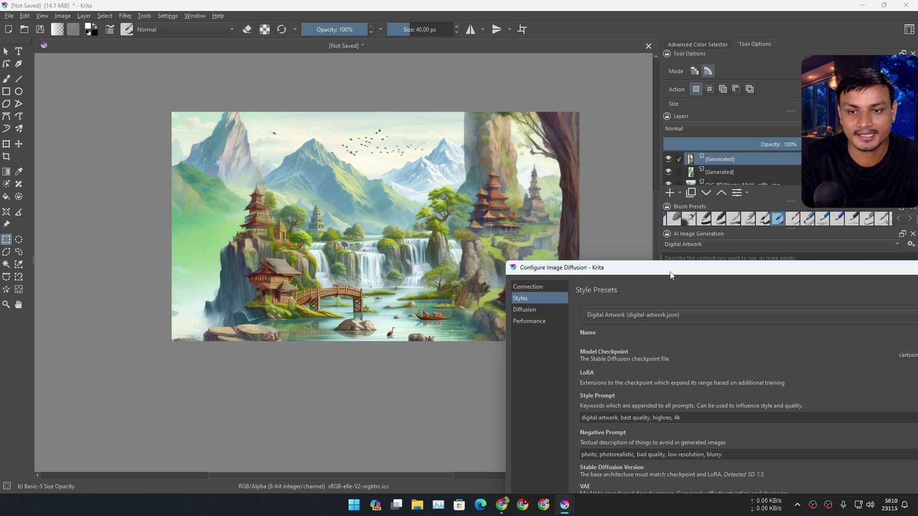
pyautogui.moveTo(662, 275); pyautogui.dragTo(283, 91)
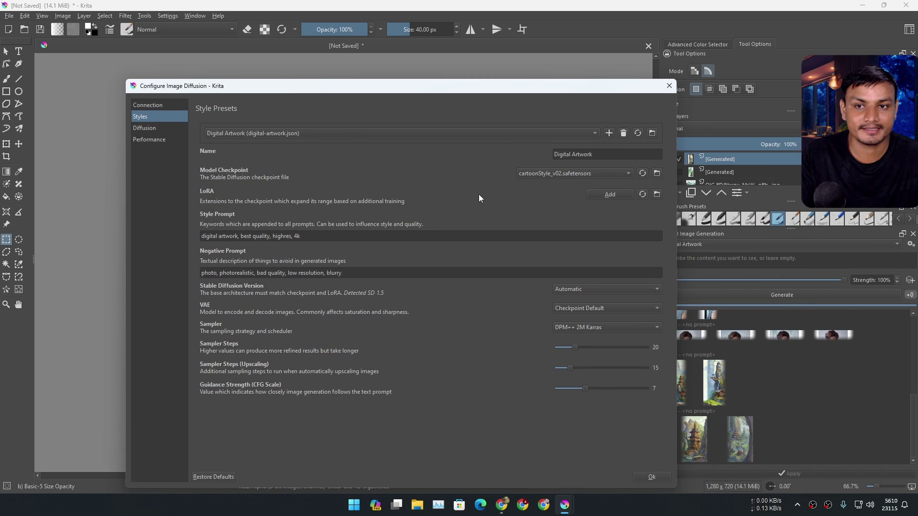
pyautogui.click(573, 173)
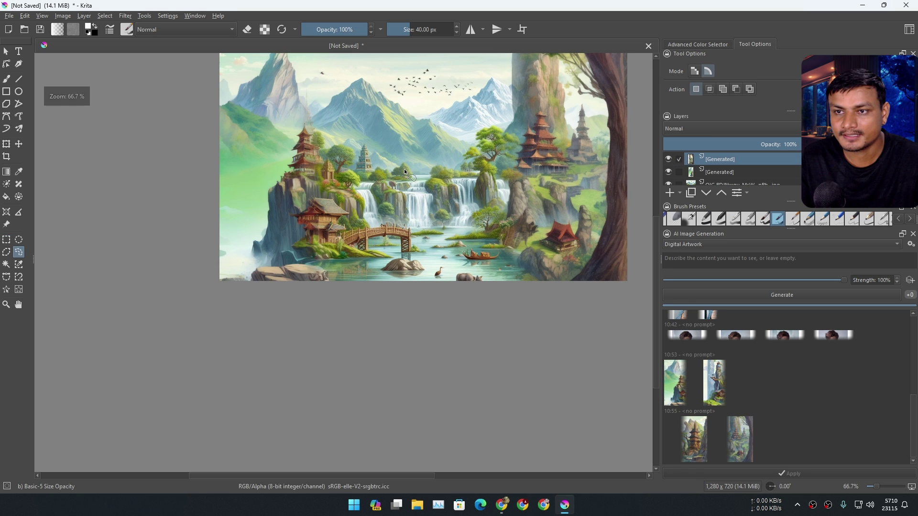
pyautogui.scroll(5, 378, 177)
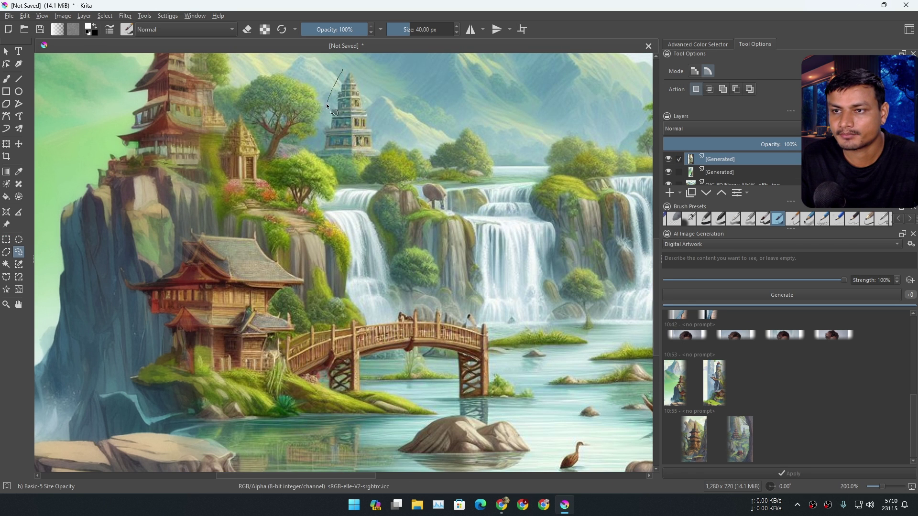
# Lasso the stone tower above the waterfalls and generate replacement content
pyautogui.moveTo(321, 142)
pyautogui.mouseDown()
pyautogui.moveTo(352, 170)
pyautogui.moveTo(379, 169)
pyautogui.moveTo(391, 157)
pyautogui.moveTo(385, 120)
pyautogui.moveTo(342, 72)
pyautogui.mouseUp()
pyautogui.click(786, 292)
pyautogui.scroll(-1, 462, 222)
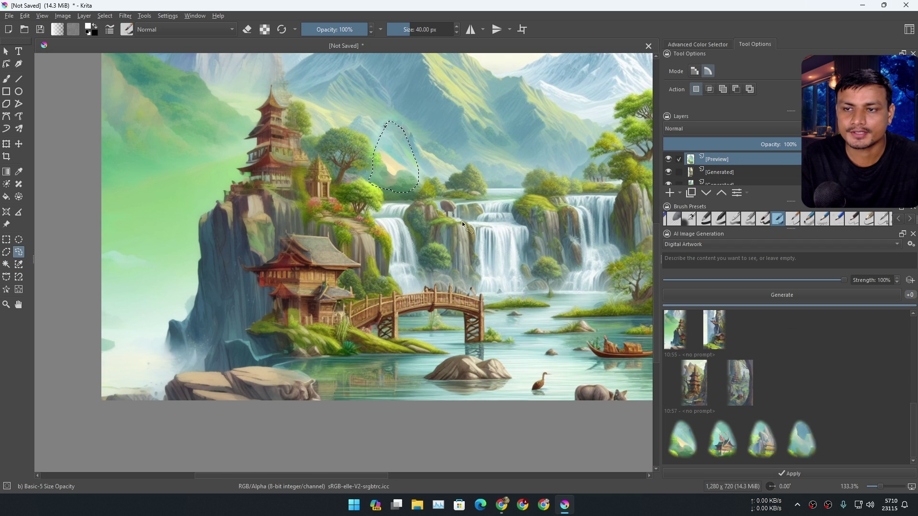
# Compare the pagoda, rocky-peak and misty-mountain results, then apply the pagoda temple
pyautogui.click(722, 441)
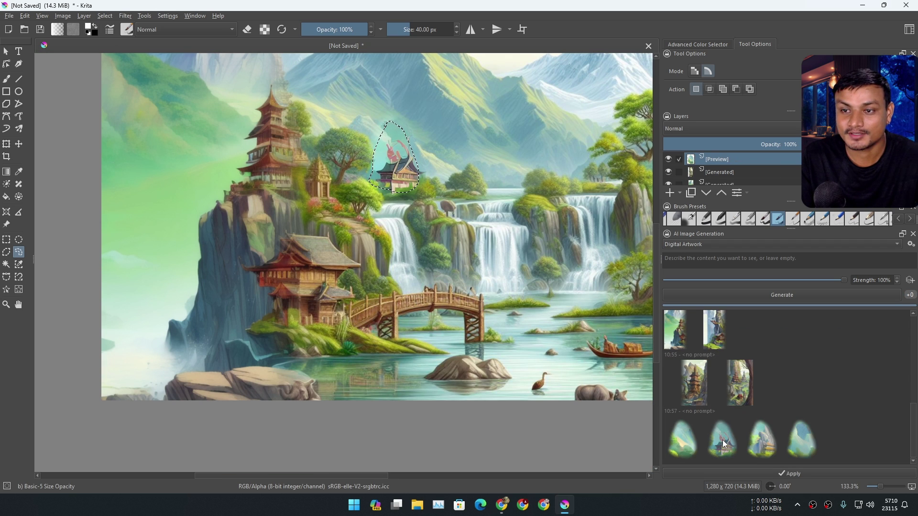
pyautogui.click(761, 440)
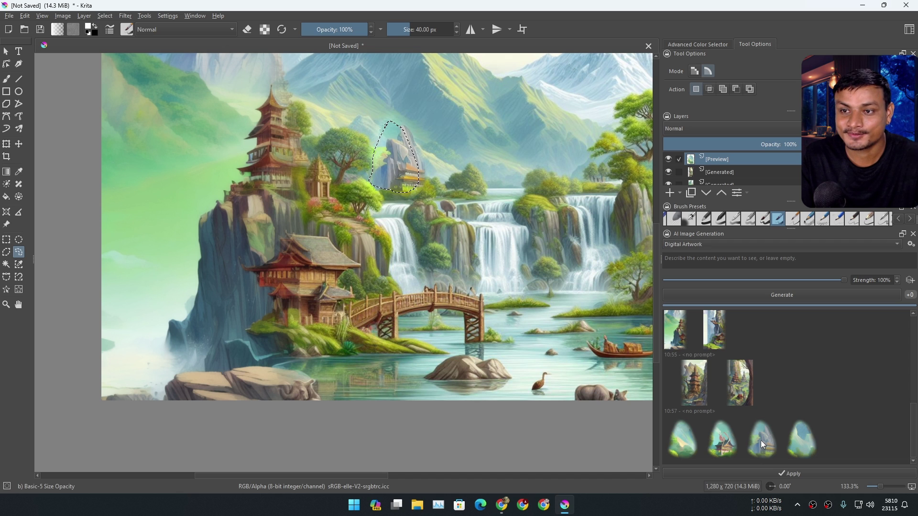
pyautogui.click(801, 441)
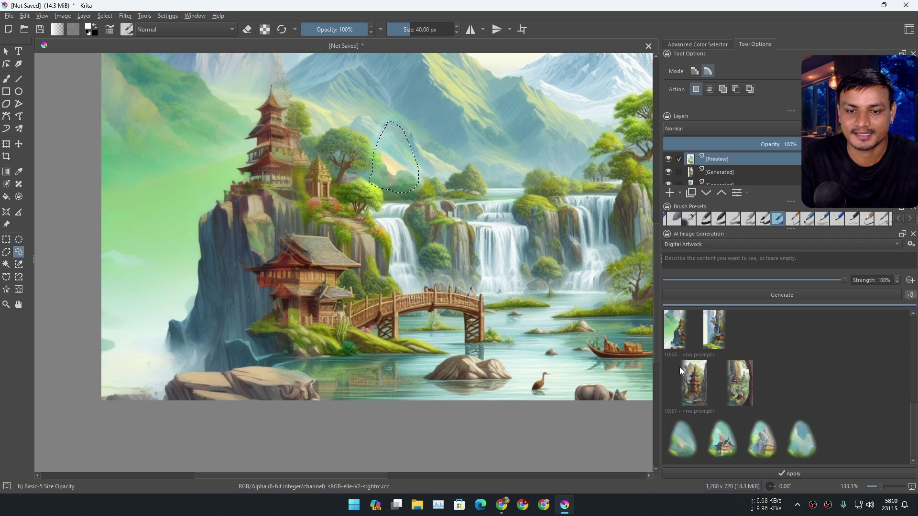
pyautogui.click(721, 444)
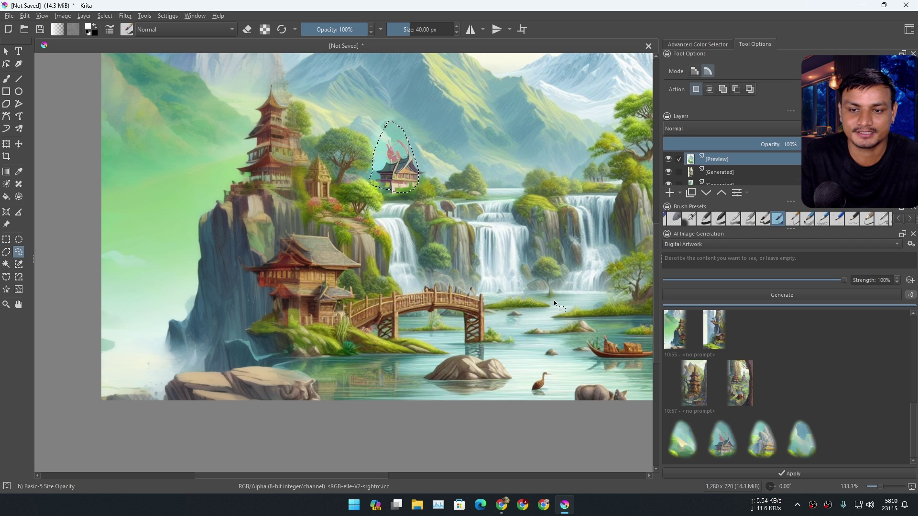
pyautogui.click(797, 471)
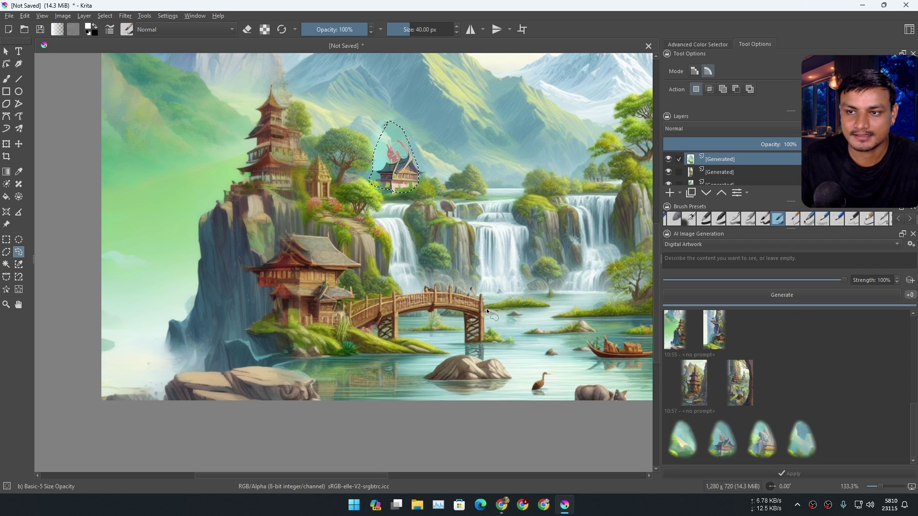
# Clear the selection, then pan and zoom to inspect the new temple over the waterfalls
pyautogui.hotkey('ctrl', 'shift', 'a')
pyautogui.scroll(-2, 472, 253)
pyautogui.scroll(1, 481, 254)
pyautogui.scroll(4, 481, 254)
pyautogui.scroll(-2, 426, 260)
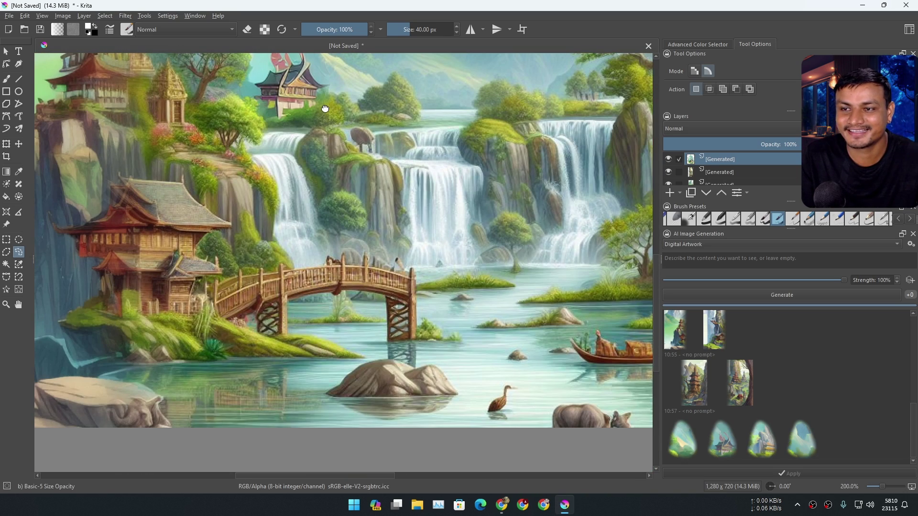
pyautogui.moveTo(331, 136); pyautogui.dragTo(352, 212)
pyautogui.scroll(-4, 353, 214)
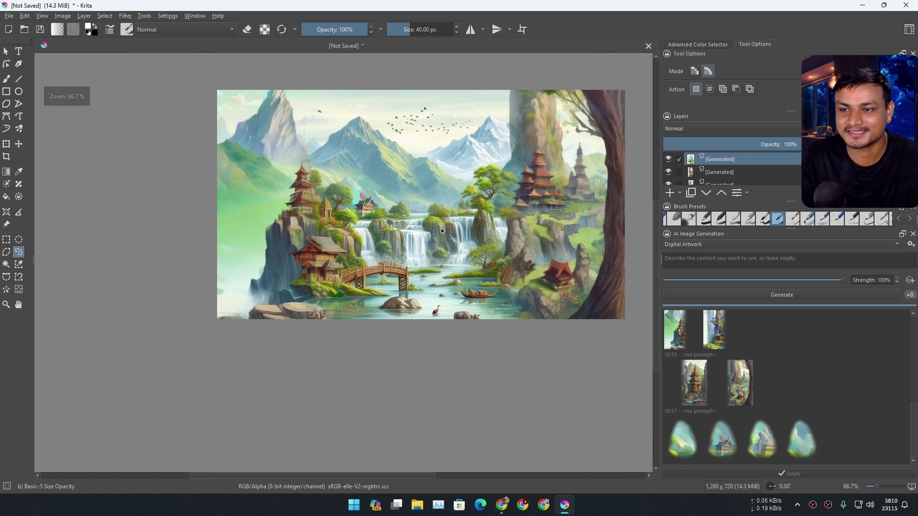
pyautogui.moveTo(440, 212); pyautogui.dragTo(393, 286)
pyautogui.scroll(3, 323, 268)
pyautogui.scroll(-1, 324, 268)
pyautogui.scroll(-3, 374, 250)
pyautogui.scroll(3, 374, 251)
pyautogui.scroll(-1, 374, 251)
pyautogui.scroll(-1, 452, 262)
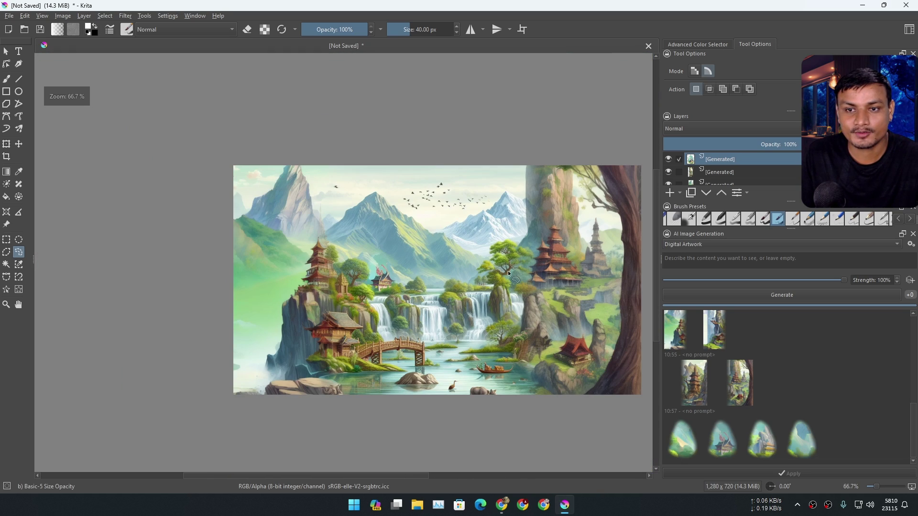
pyautogui.scroll(2, 489, 265)
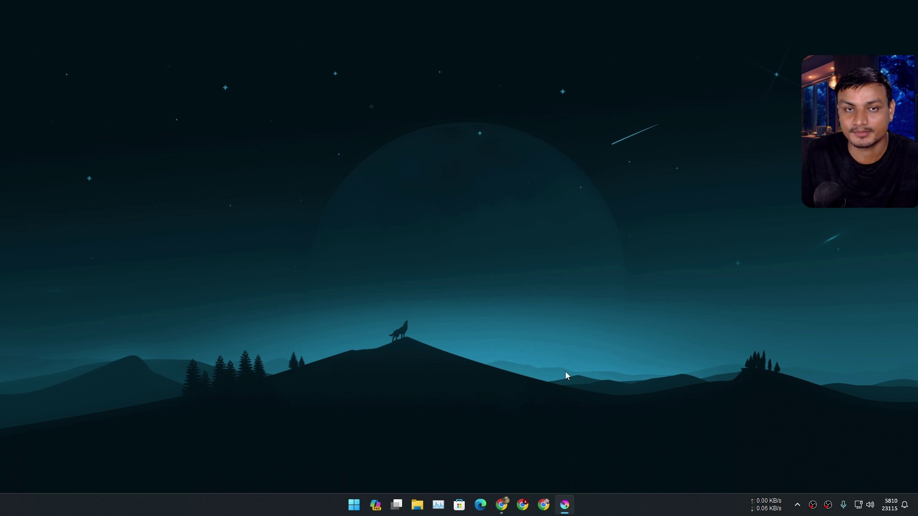
# Bring Chrome forward, scroll through the krita-ai-diffusion README, and close both tabs
pyautogui.click(502, 505)
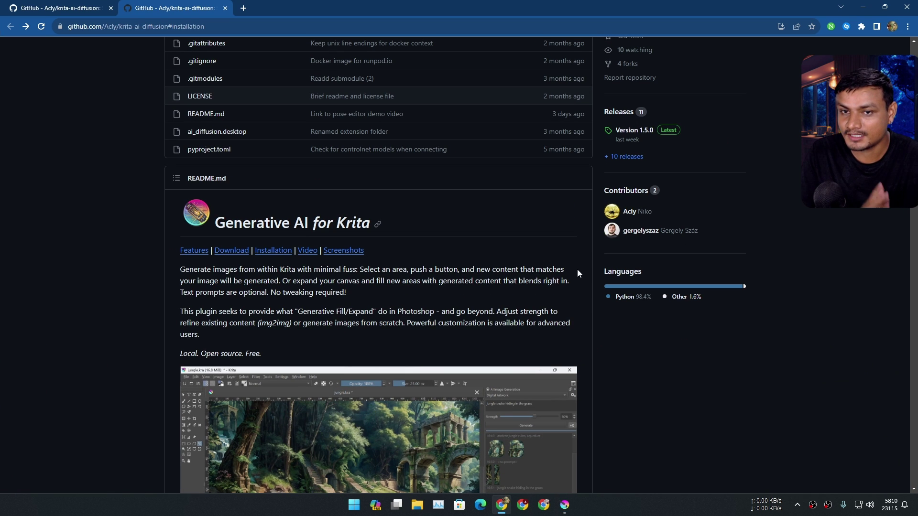
pyautogui.scroll(3, 314, 306)
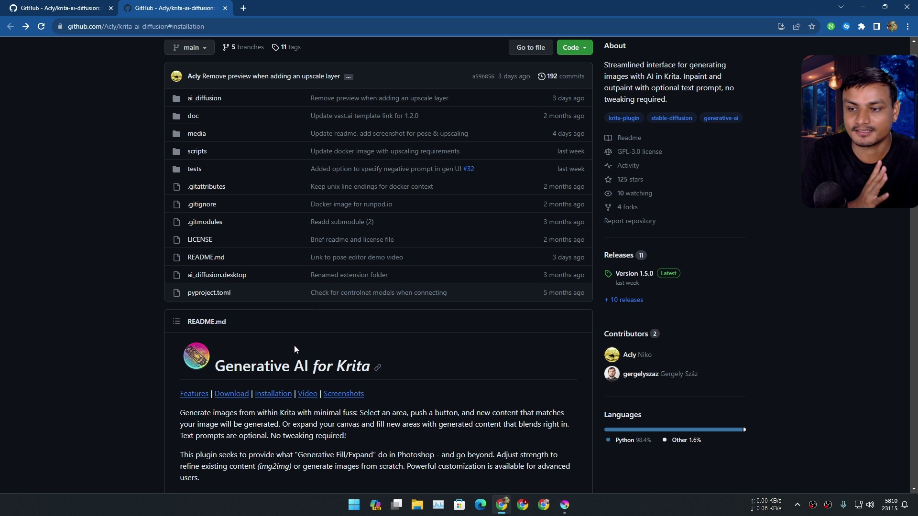
pyautogui.scroll(3, 342, 380)
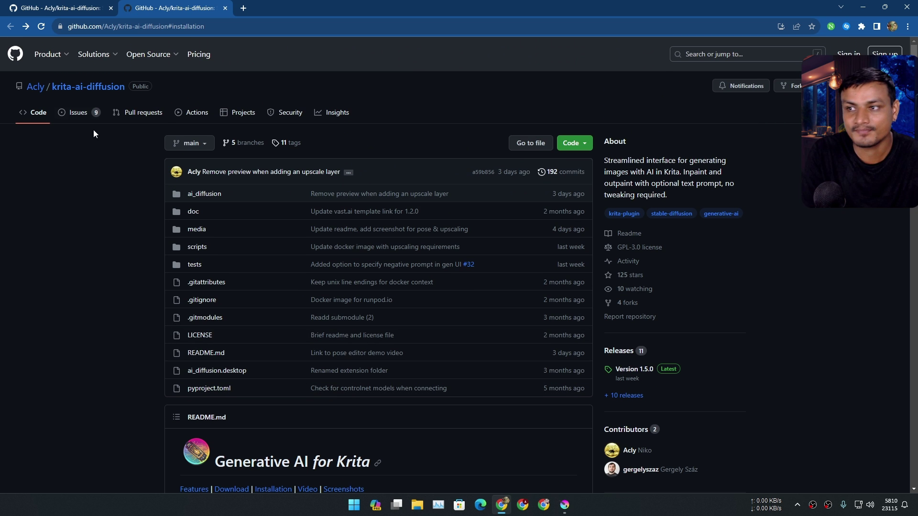
pyautogui.scroll(-15, 387, 306)
pyautogui.scroll(-3, 387, 306)
pyautogui.scroll(8, 399, 285)
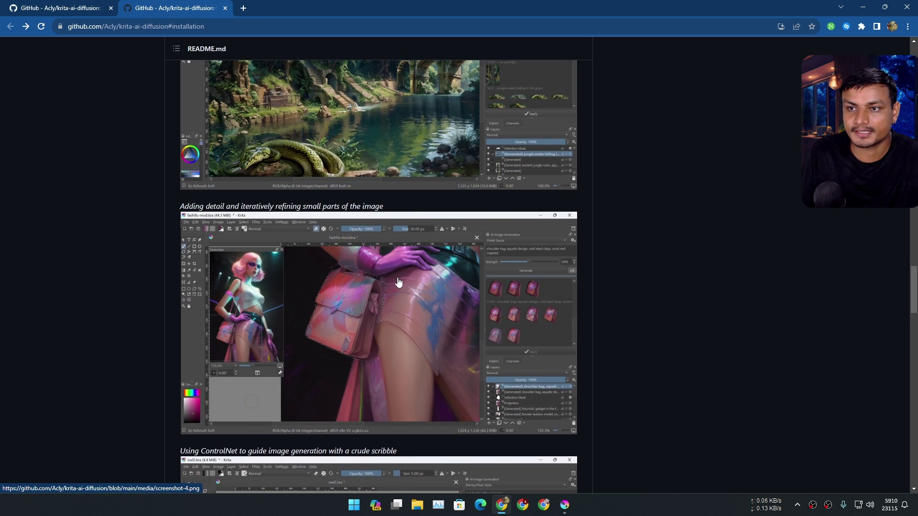
pyautogui.scroll(-20, 398, 284)
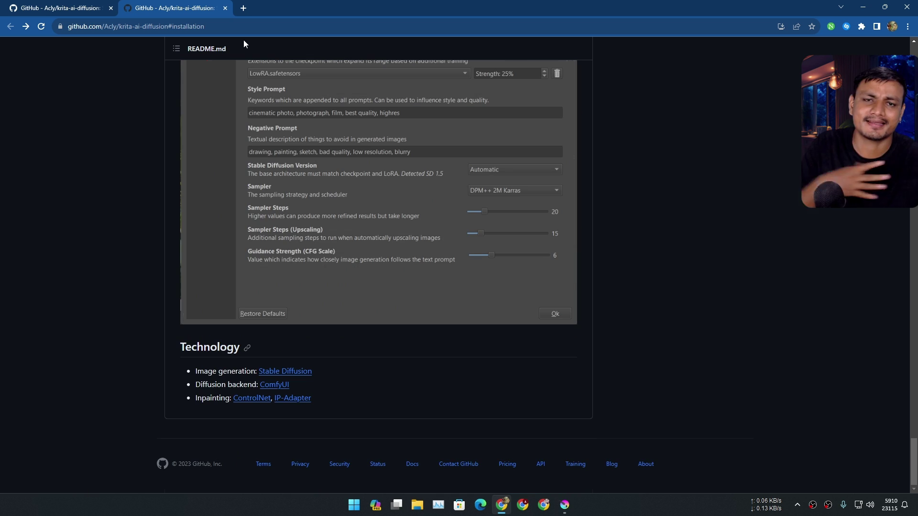
pyautogui.click(226, 7)
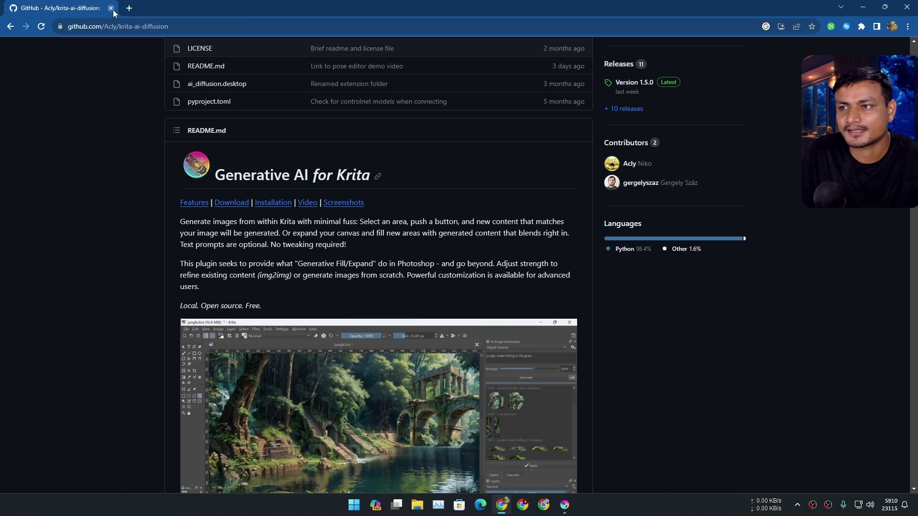
pyautogui.click(111, 7)
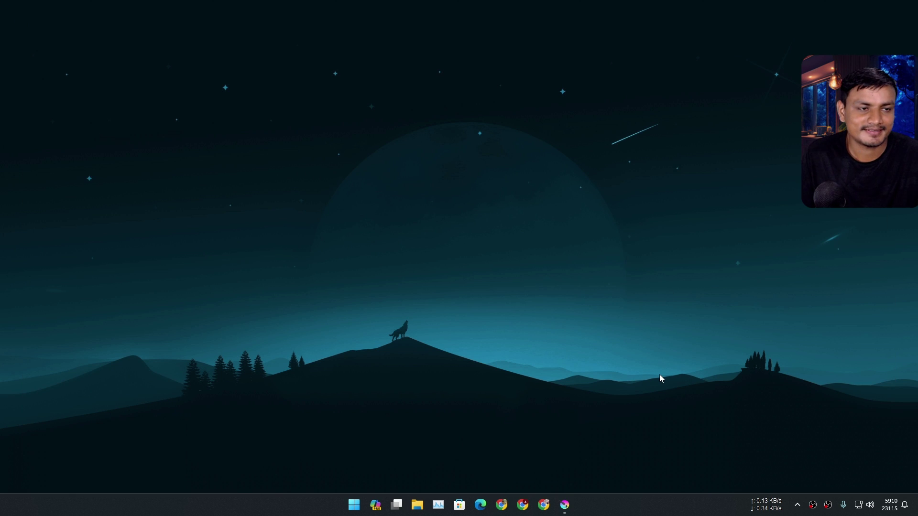